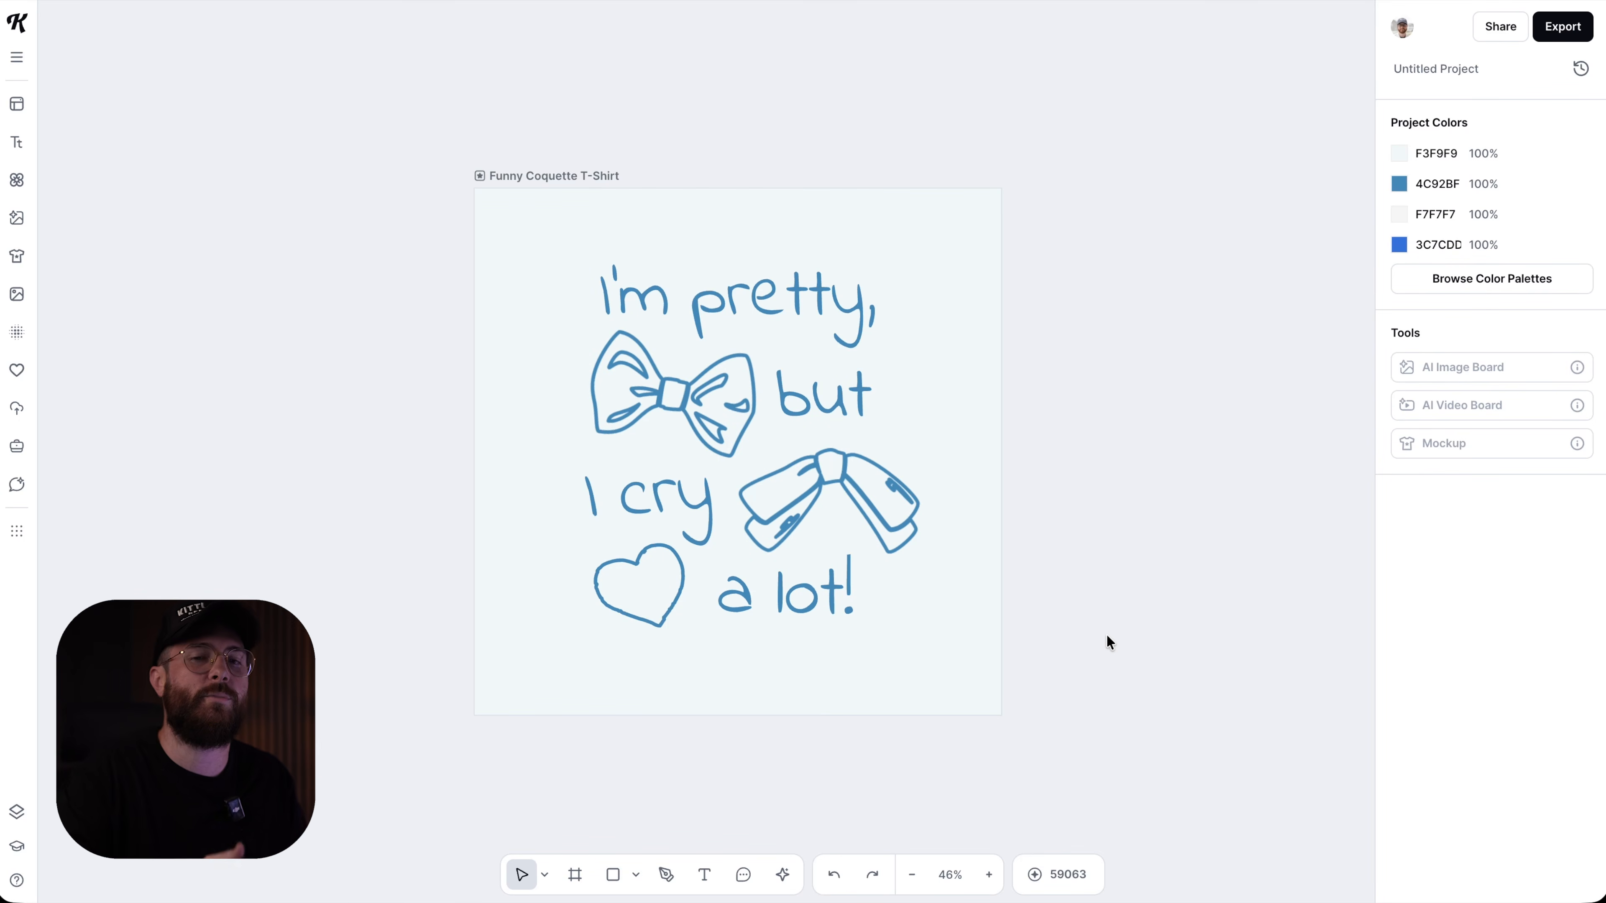
# Add an AI Image board linked to the Funny Coquette T-Shirt artboard
pyautogui.moveTo(570, 170); pyautogui.dragTo(569, 134)
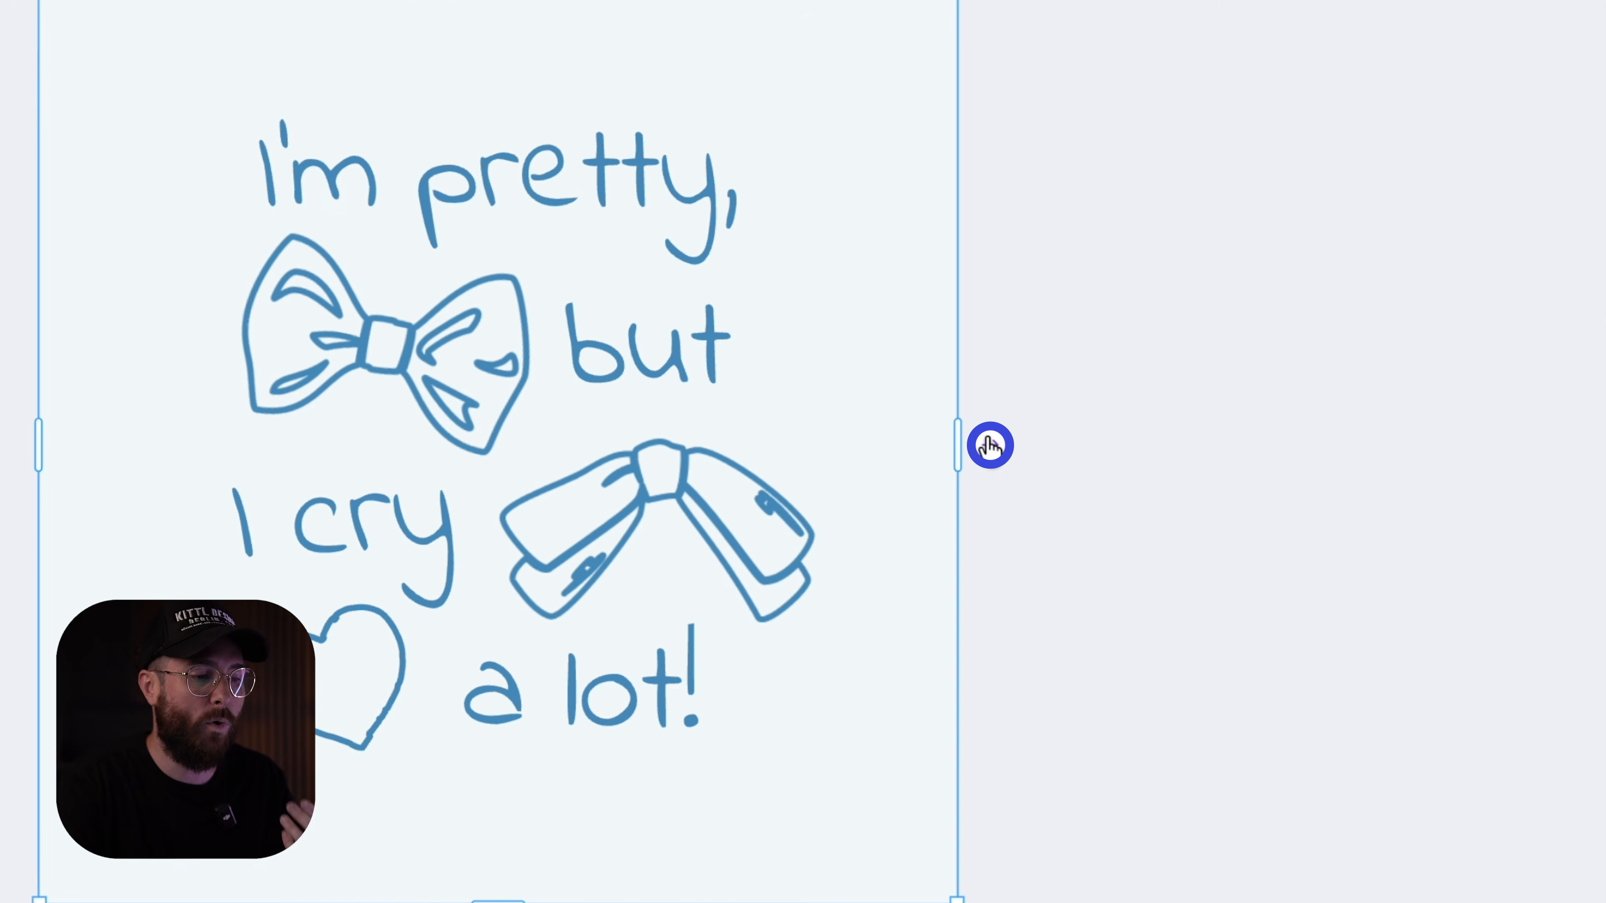
pyautogui.click(990, 446)
pyautogui.click(1087, 439)
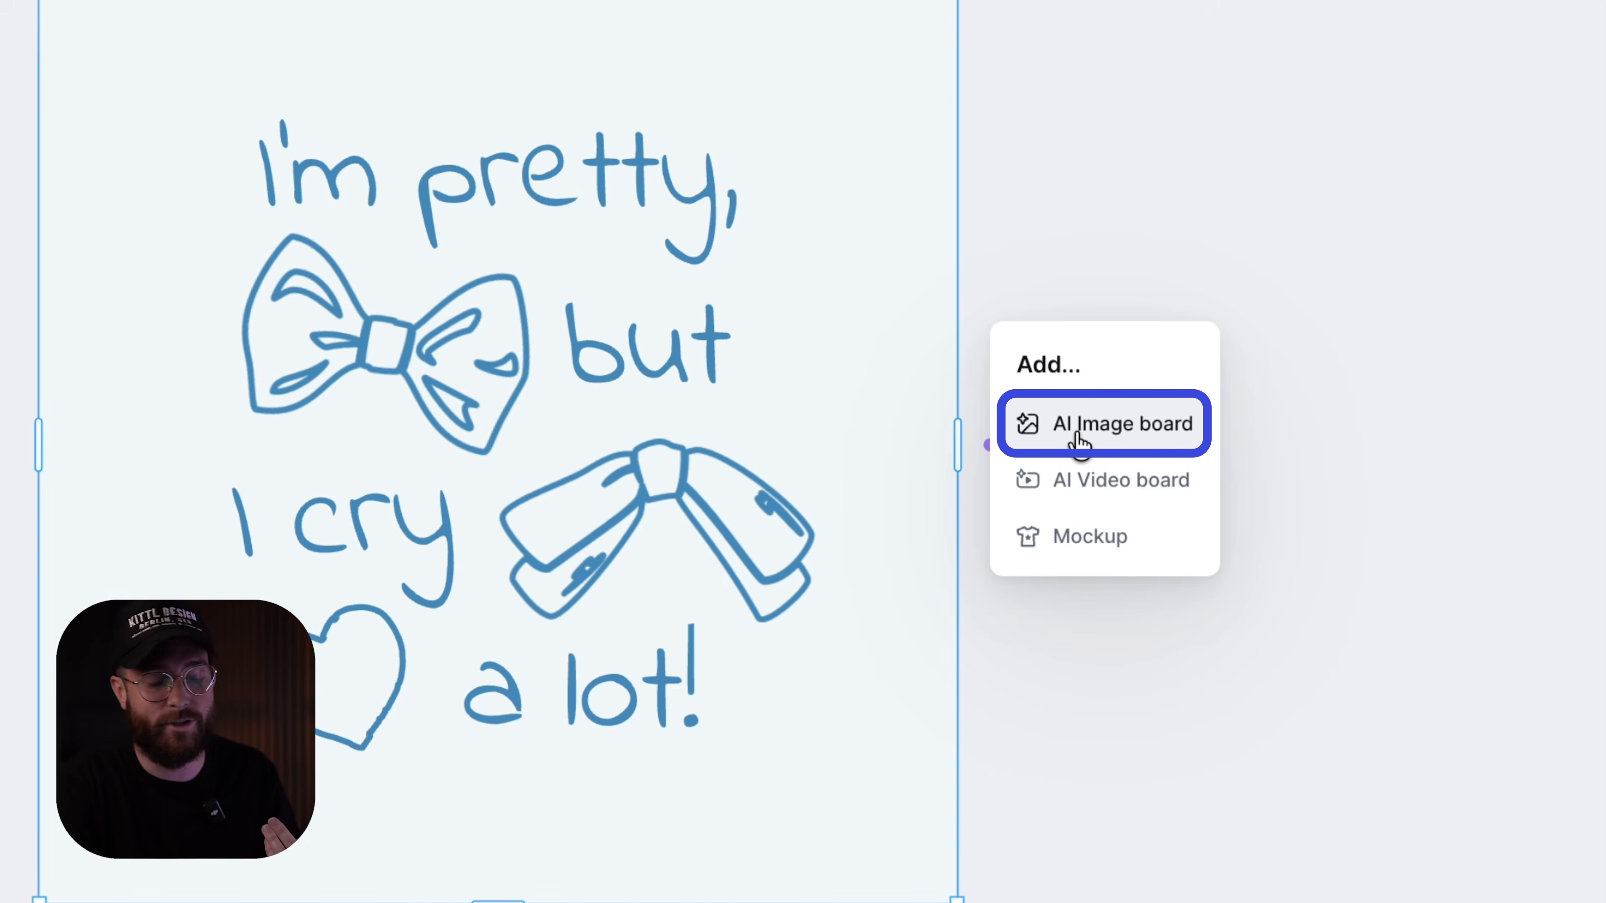
pyautogui.click(1079, 438)
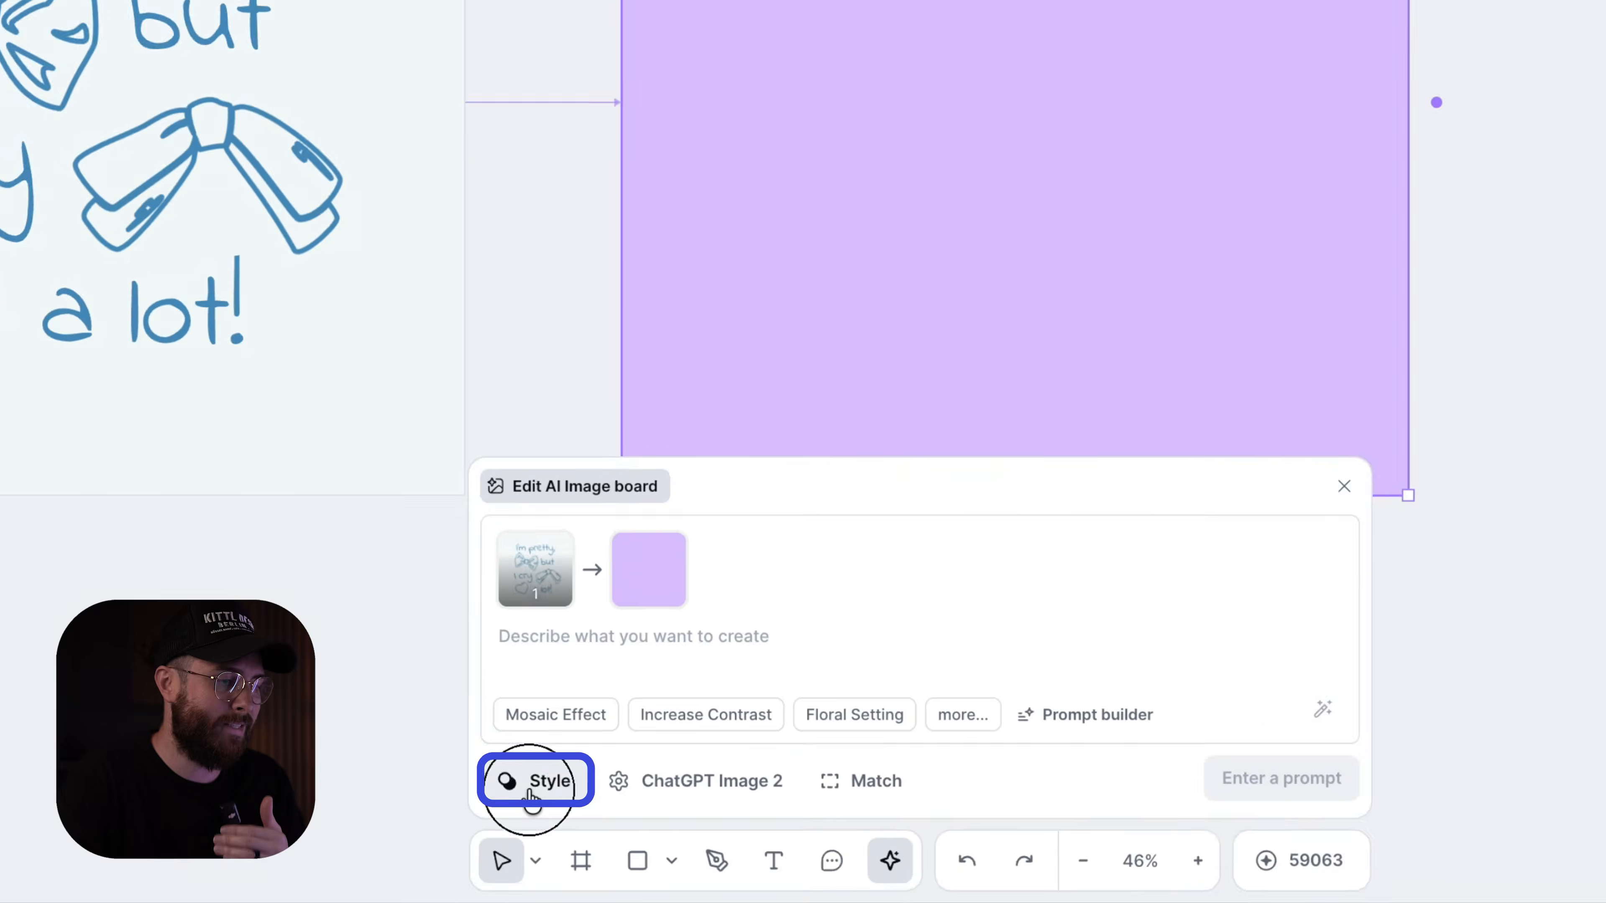
# Apply the Riso Print style from the Design category to the AI Image board and generate the image
pyautogui.click(525, 753)
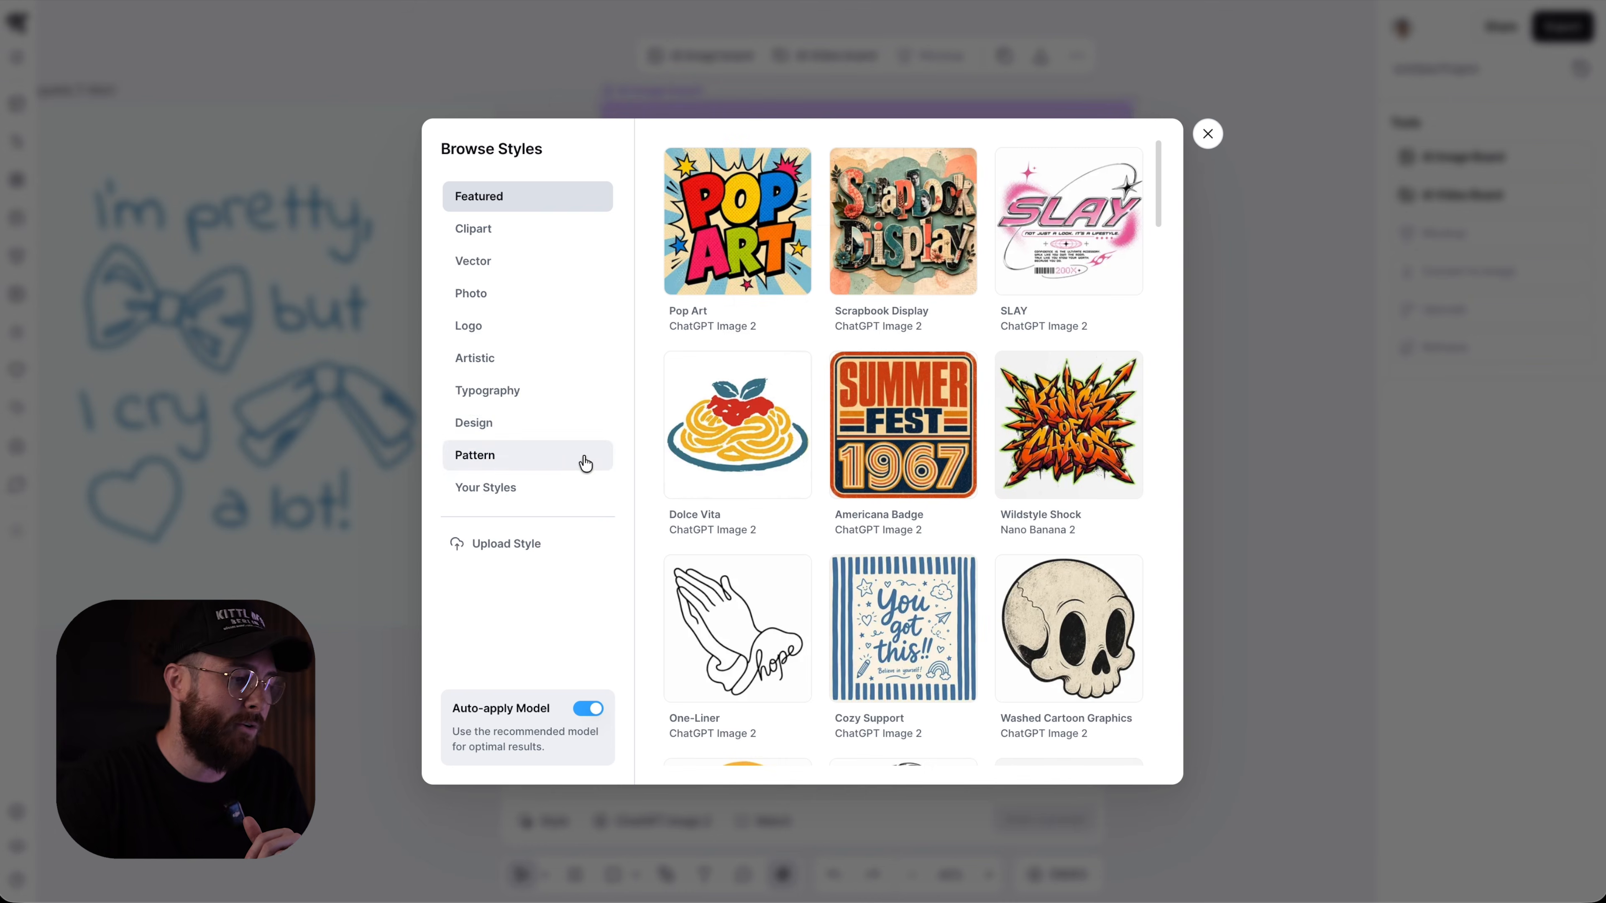
pyautogui.click(534, 423)
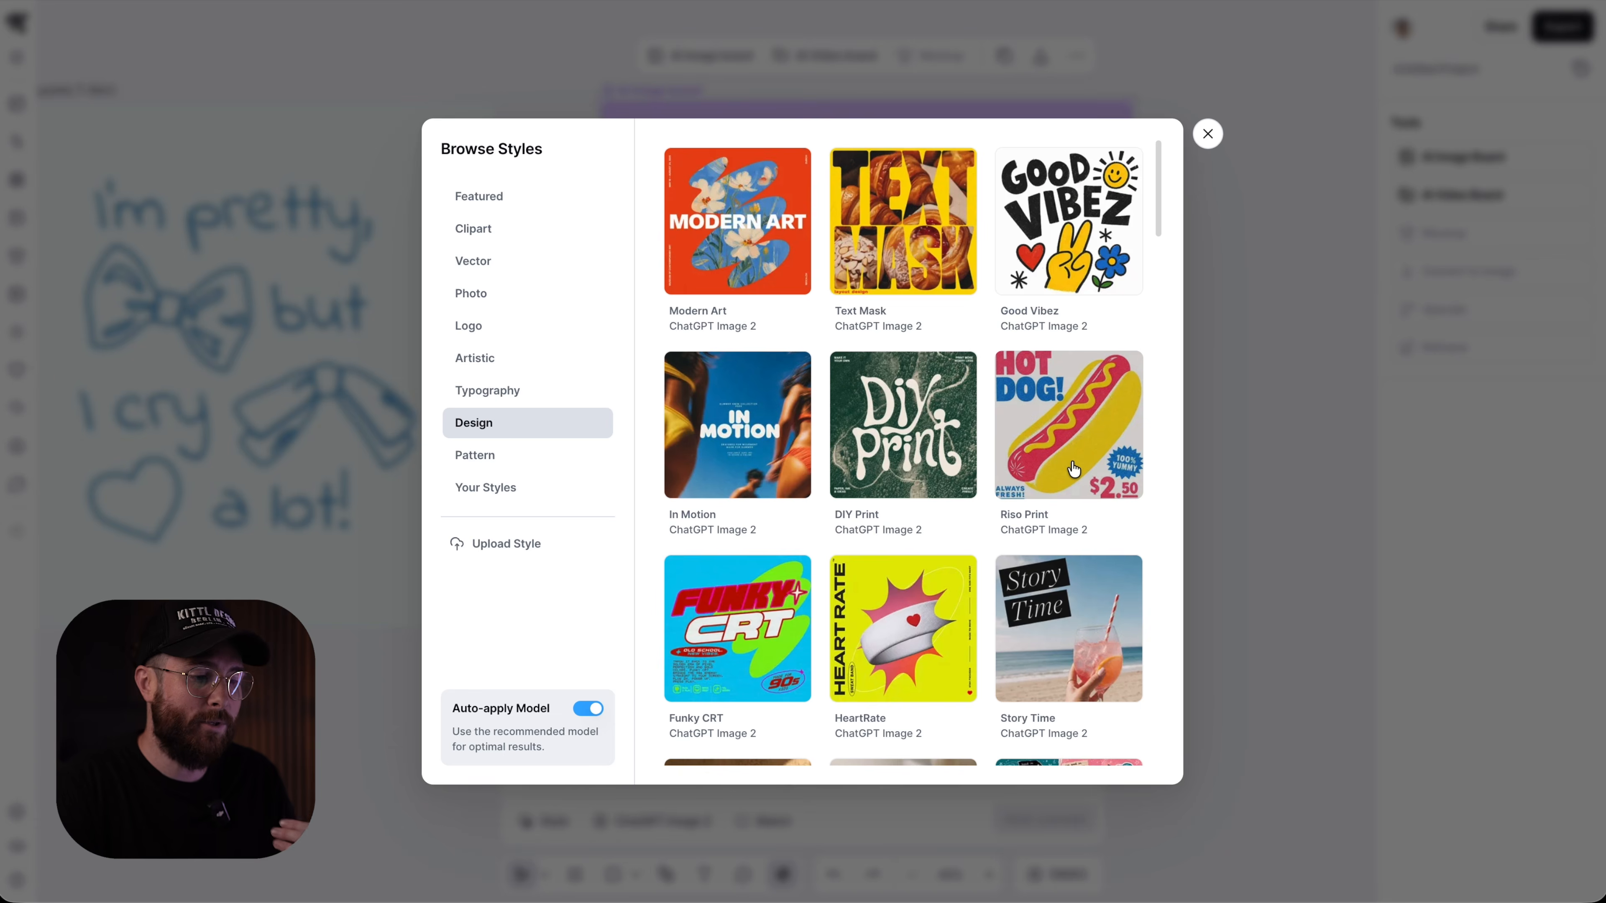
pyautogui.click(1073, 454)
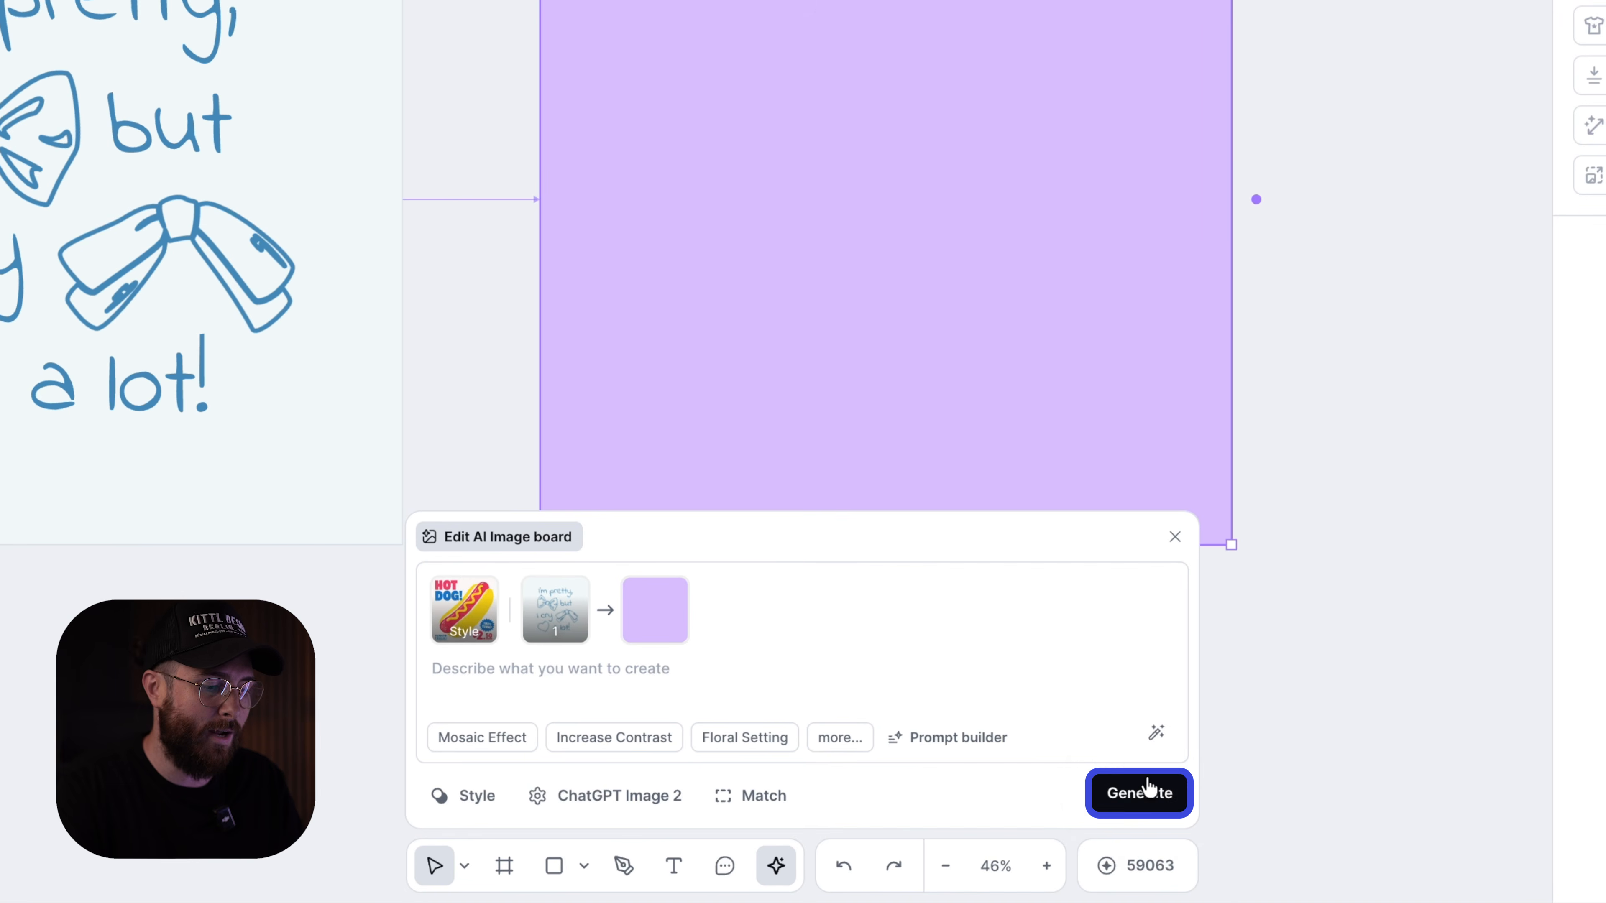
pyautogui.click(1151, 795)
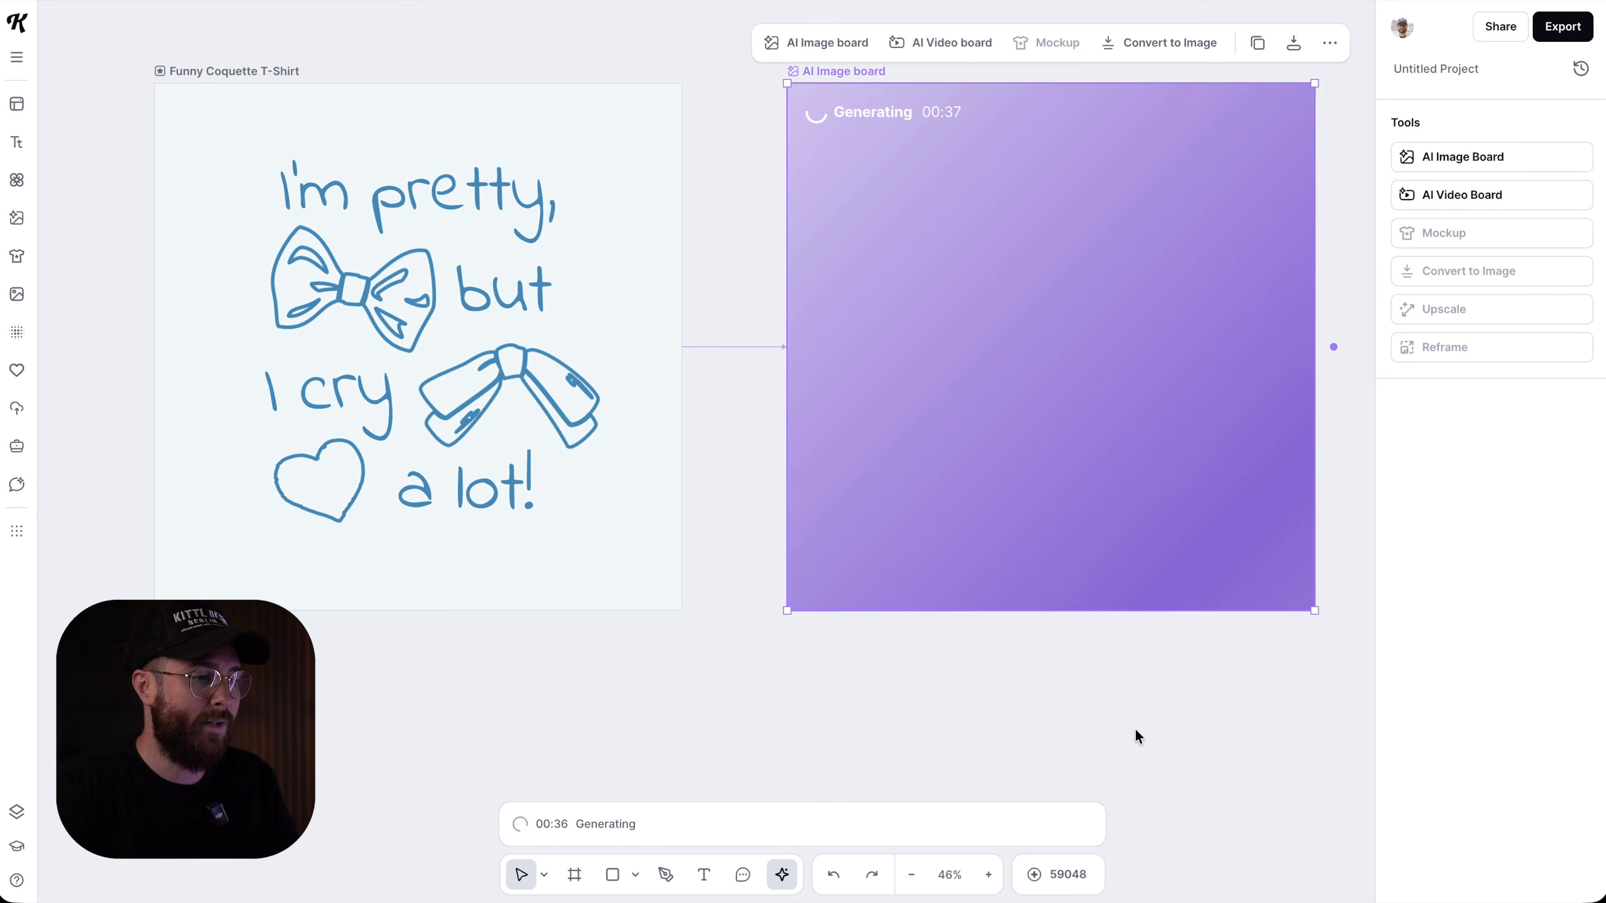
# Generate a version of the original Funny Coquette T-Shirt artboard with the Ink Wash style from the Design category
pyautogui.scroll(1, 810, 406)
pyautogui.hscroll(-2, 810, 406)
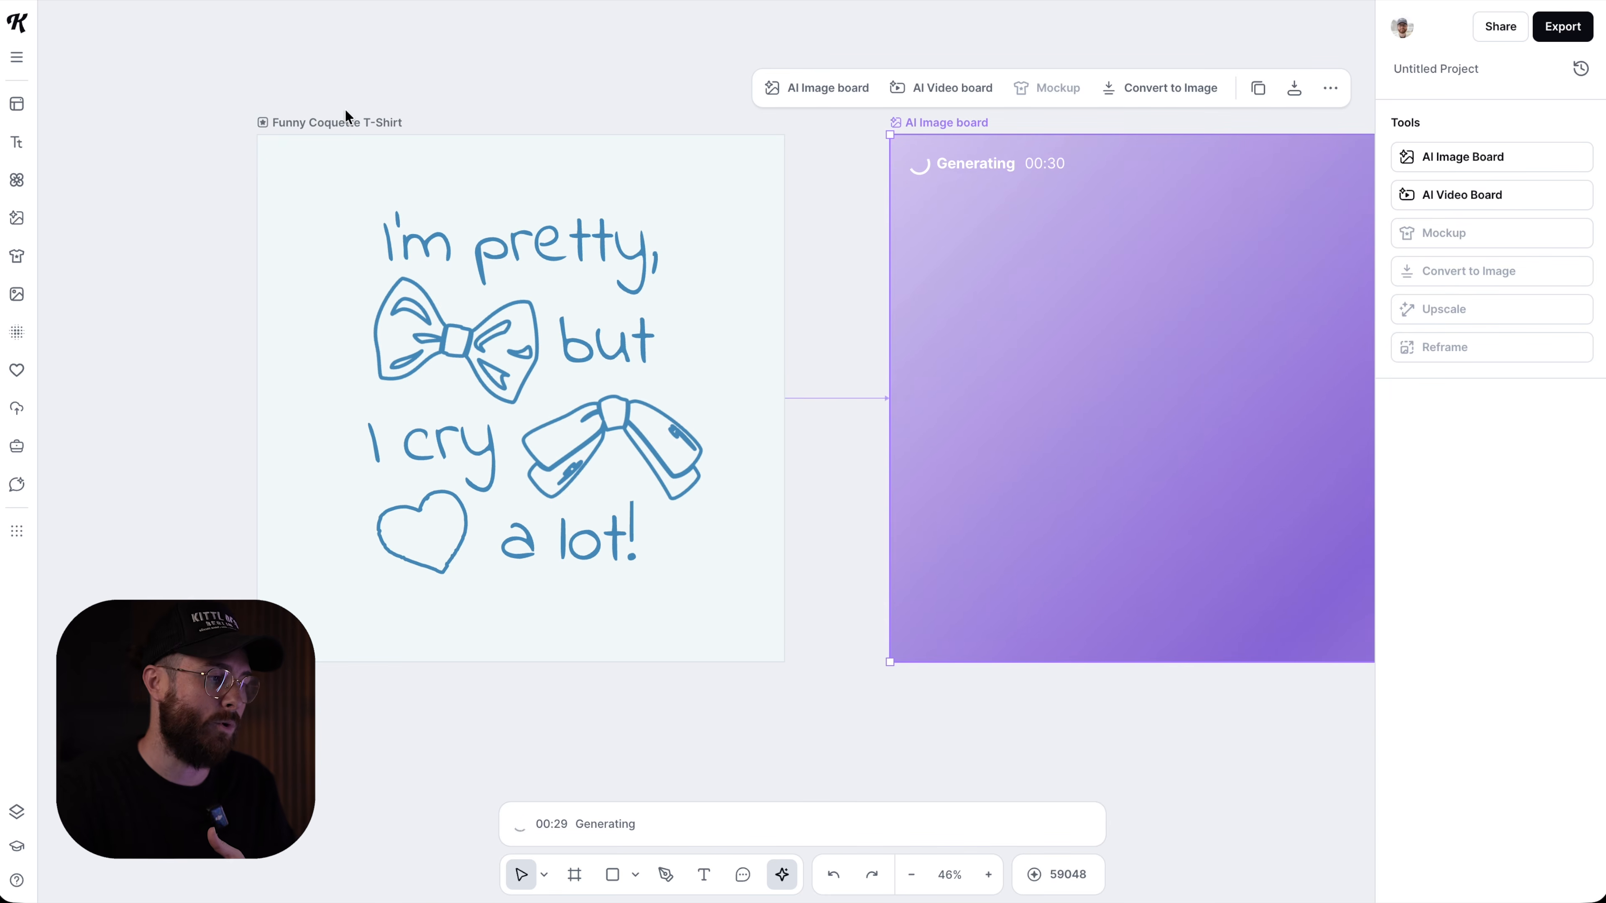
pyautogui.click(337, 121)
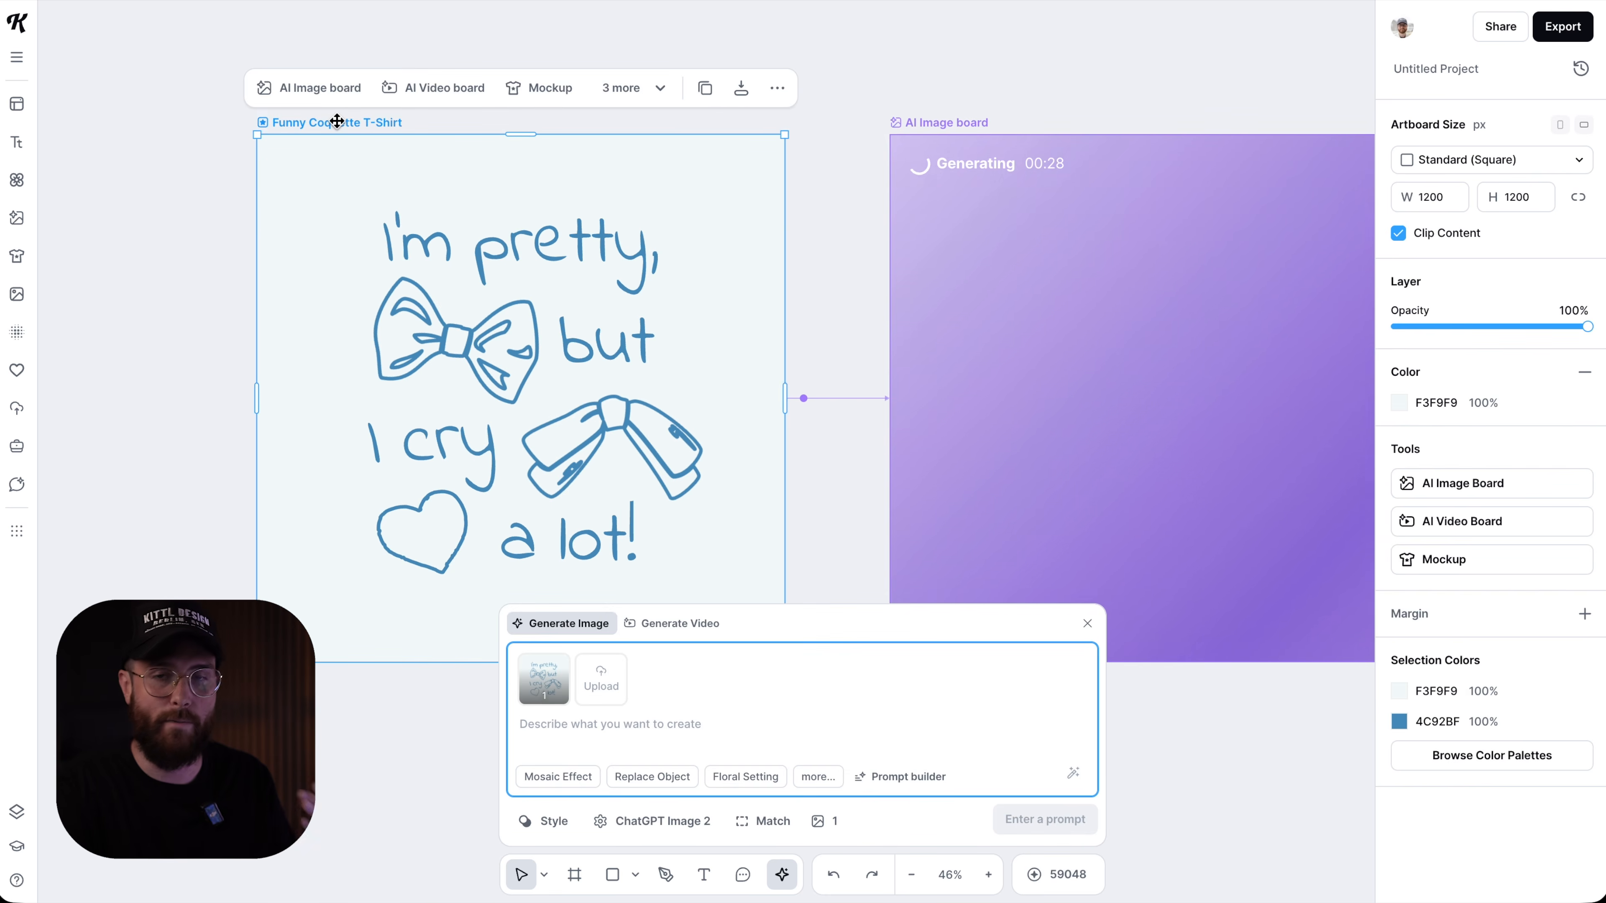
pyautogui.scroll(-2, 434, 214)
pyautogui.hscroll(-1, 434, 213)
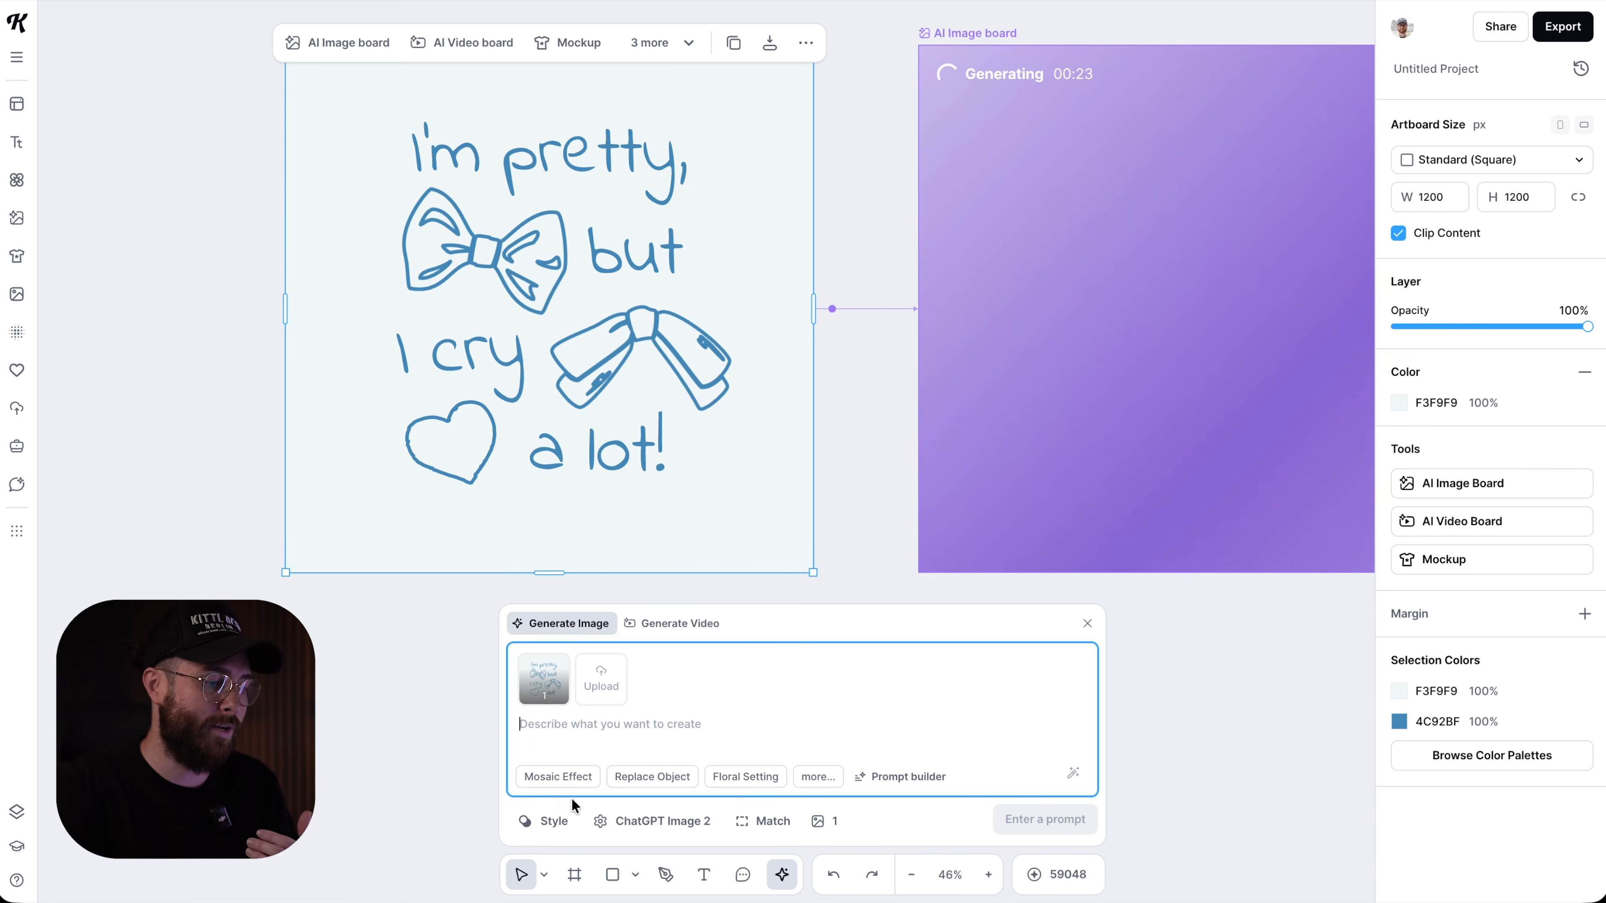
pyautogui.click(551, 821)
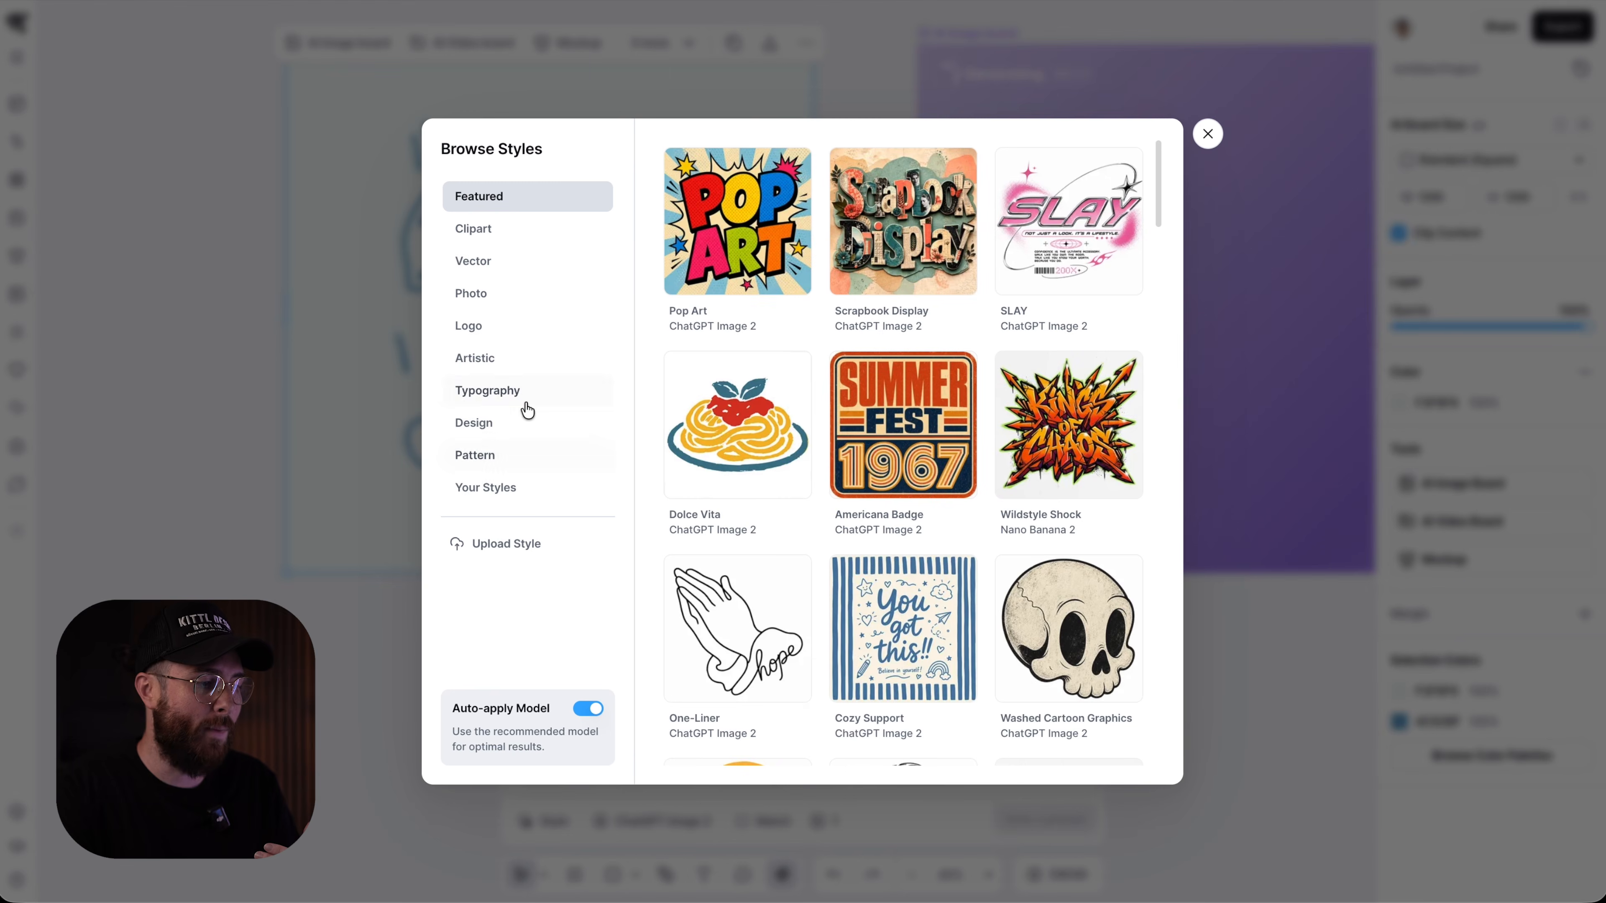
pyautogui.click(528, 420)
pyautogui.scroll(-2, 950, 606)
pyautogui.scroll(-10, 951, 606)
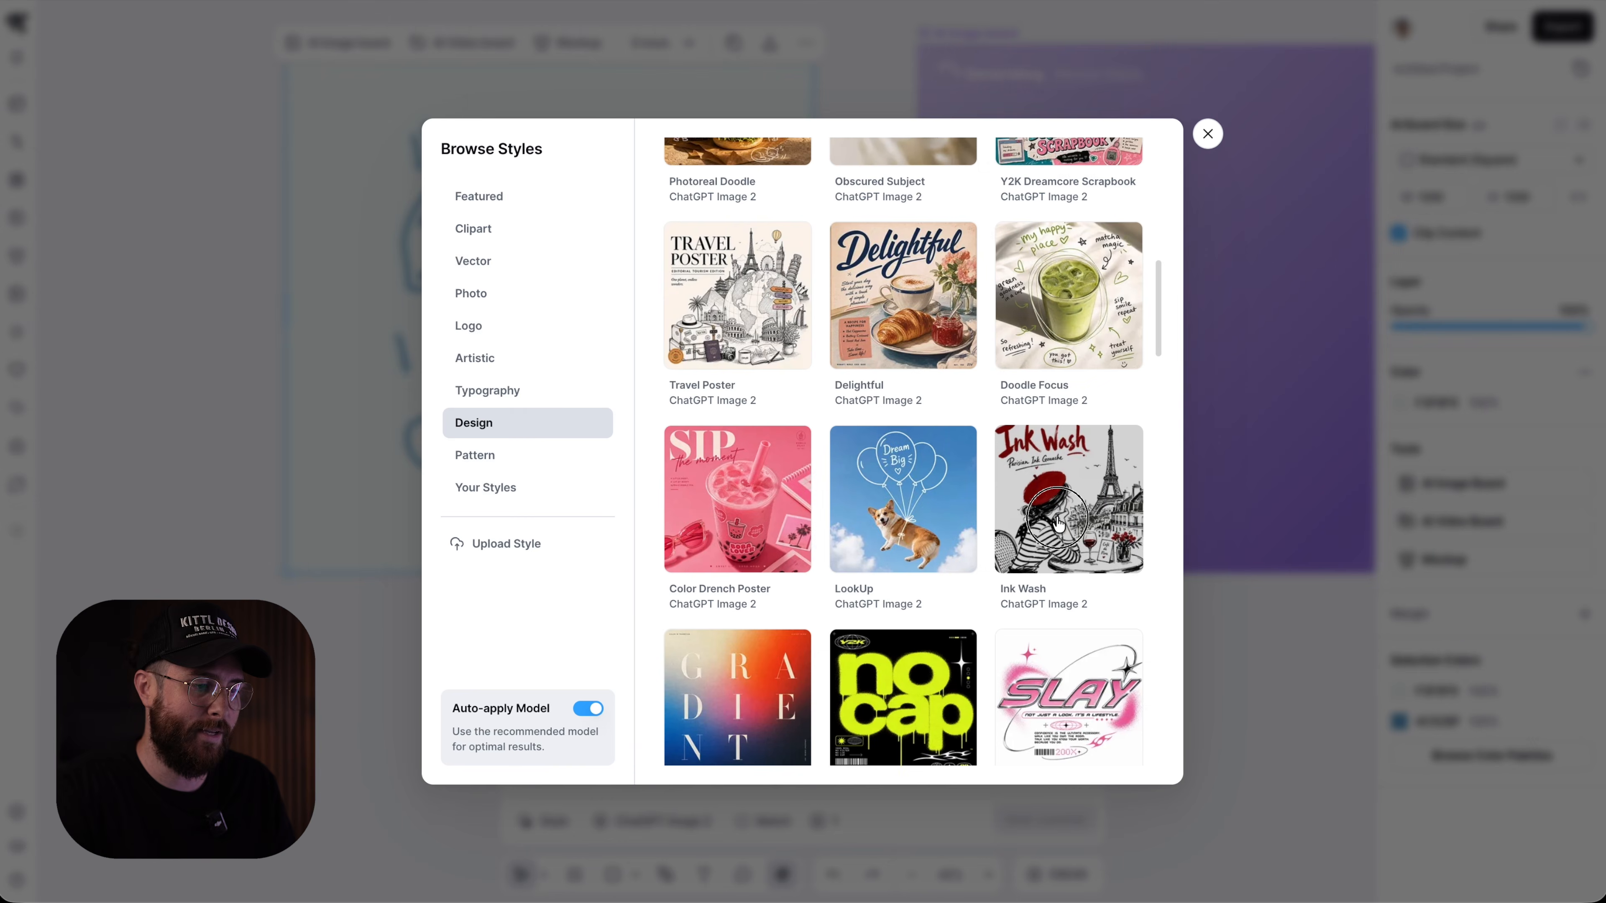
pyautogui.click(1058, 522)
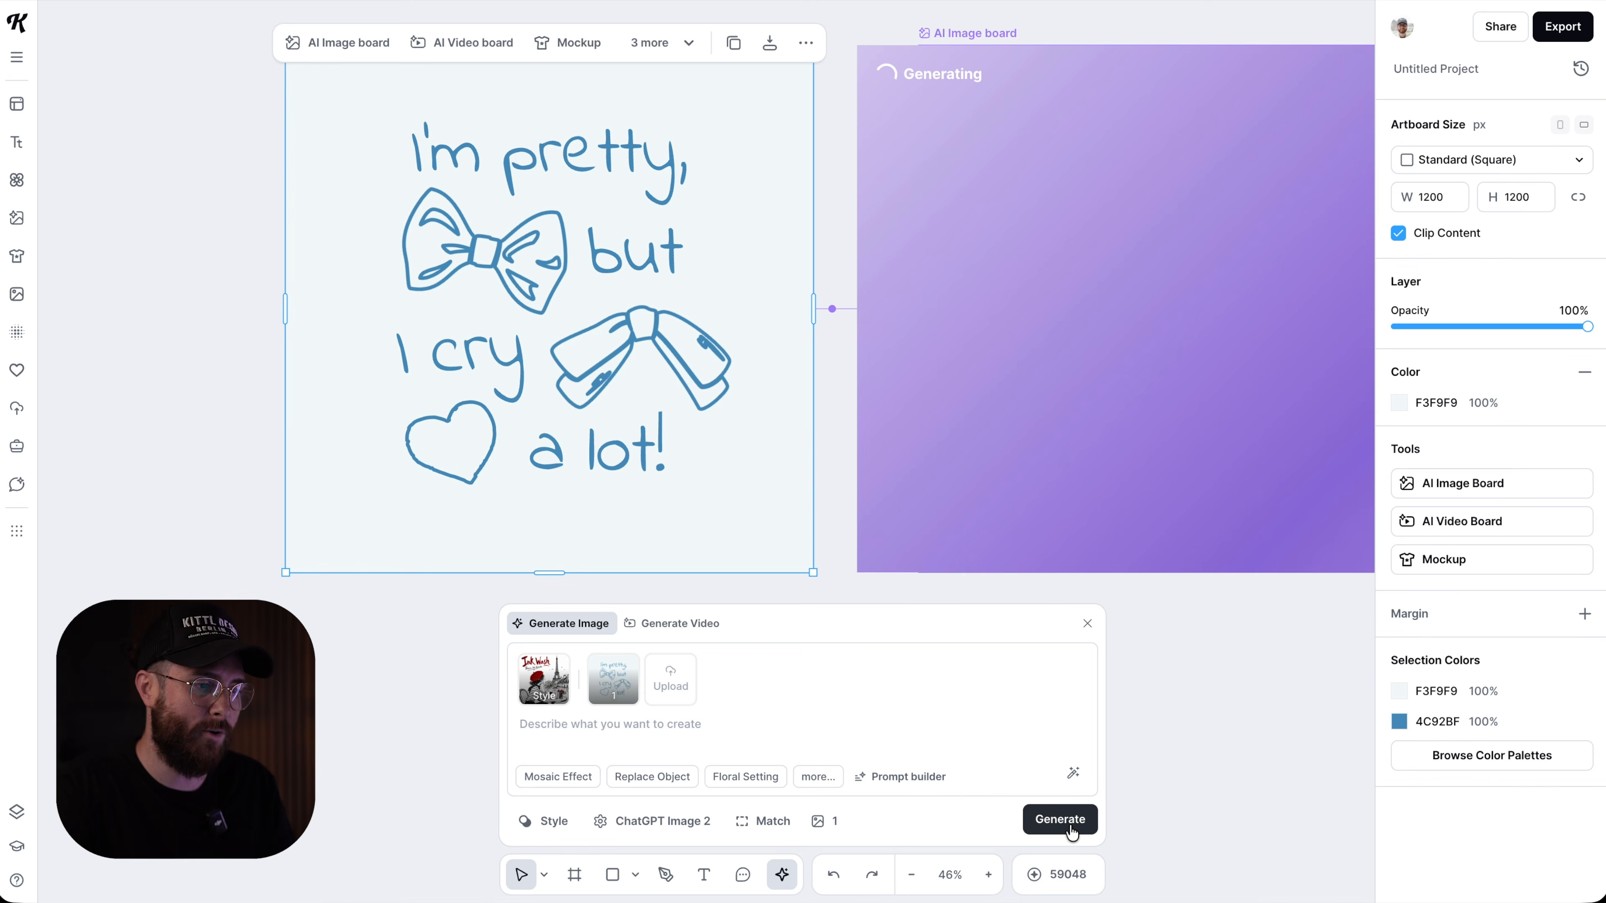
# Place the newly generating Ink Wash board to the right of the first AI Image board
pyautogui.scroll(-2, 1193, 611)
pyautogui.scroll(-5, 1190, 614)
pyautogui.hscroll(1, 1191, 613)
pyautogui.click(991, 354)
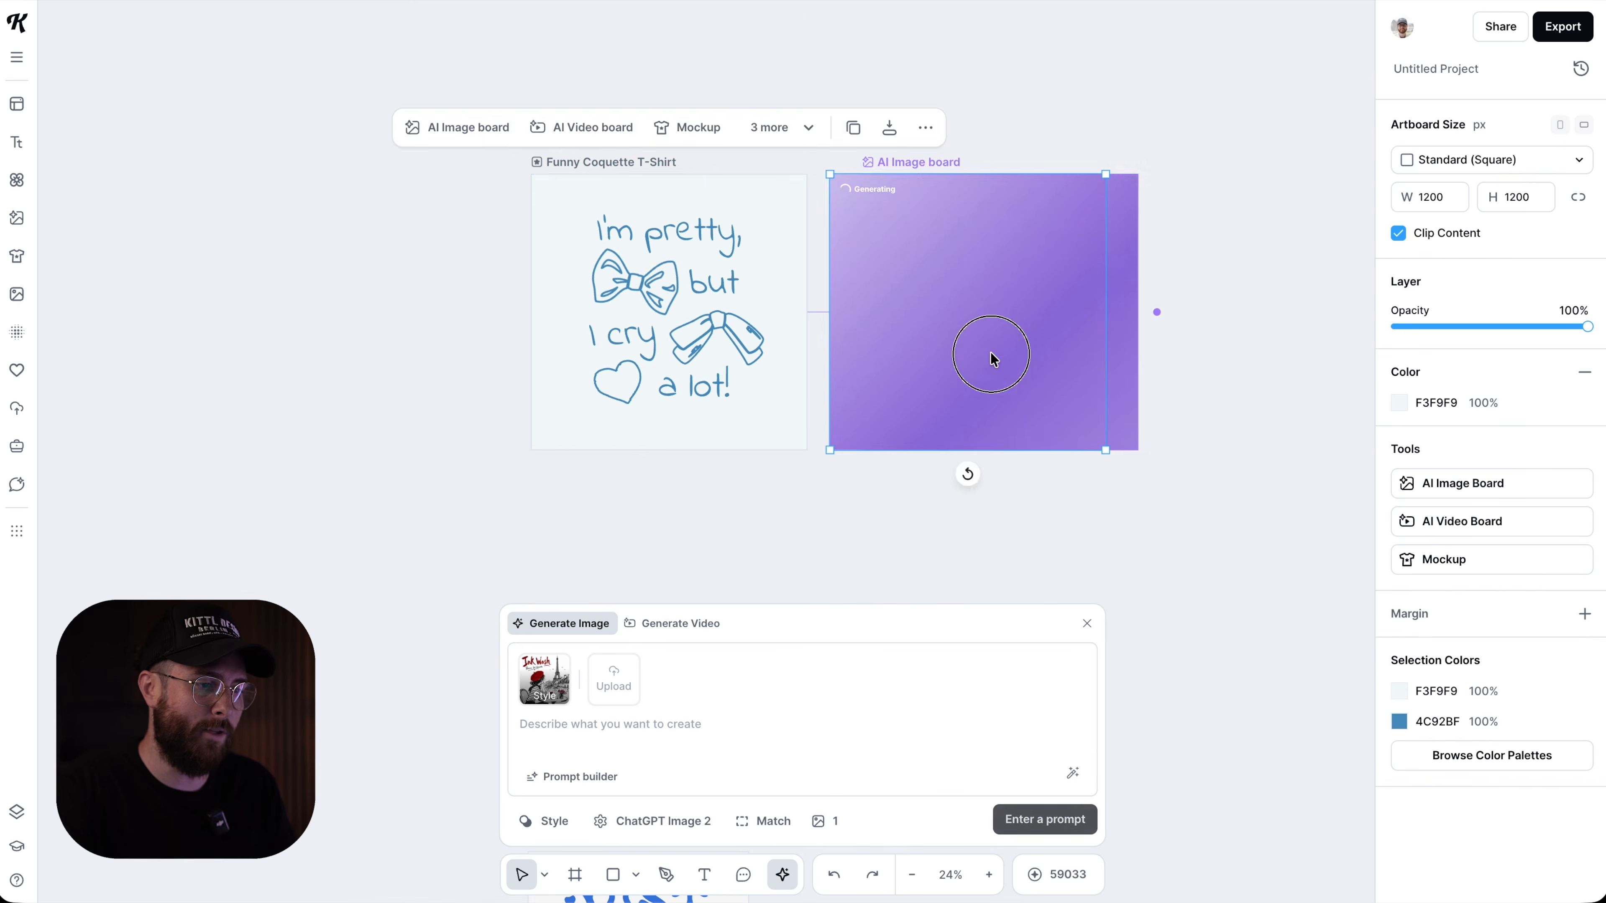
# Generate another version of the original Funny Coquette T-Shirt artboard using the SLAY style
pyautogui.click(628, 162)
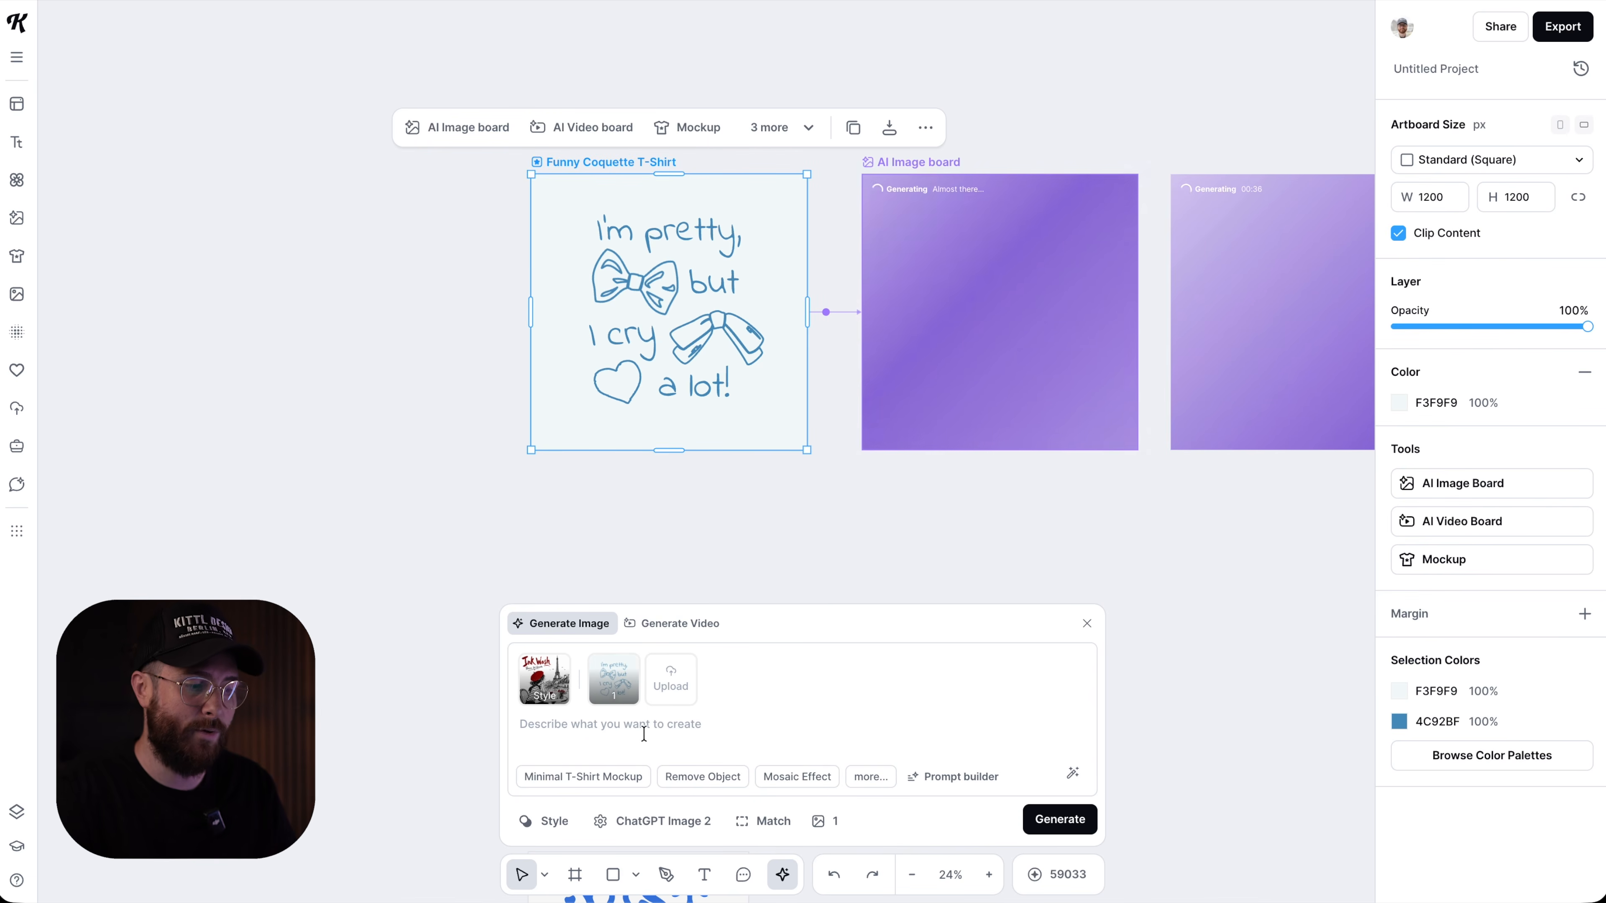
pyautogui.click(545, 820)
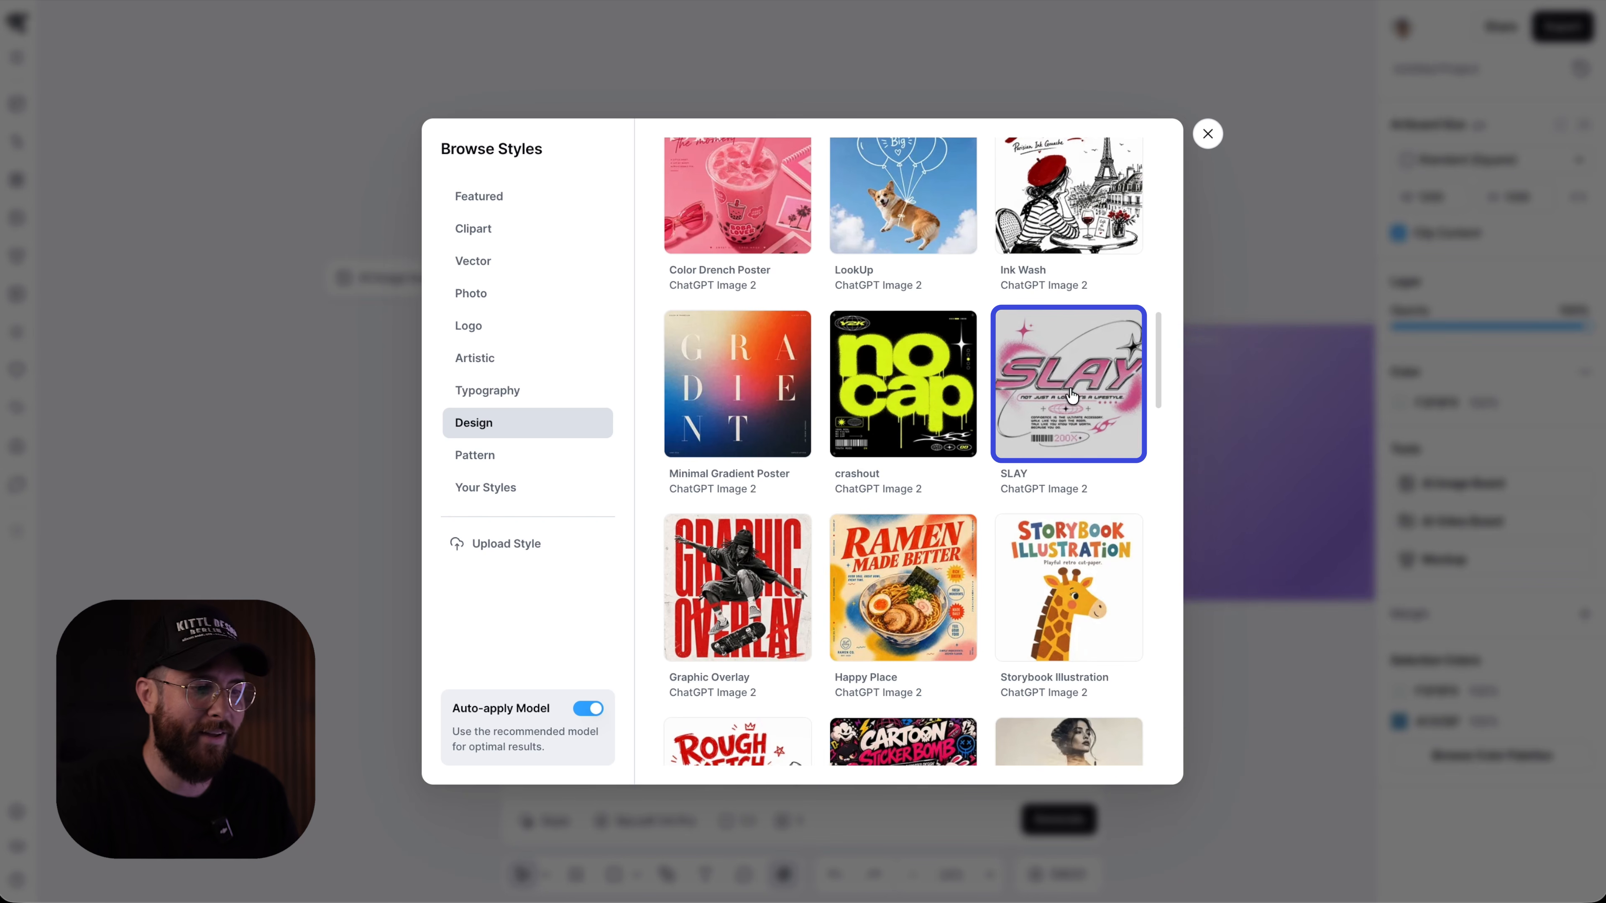
pyautogui.click(1082, 385)
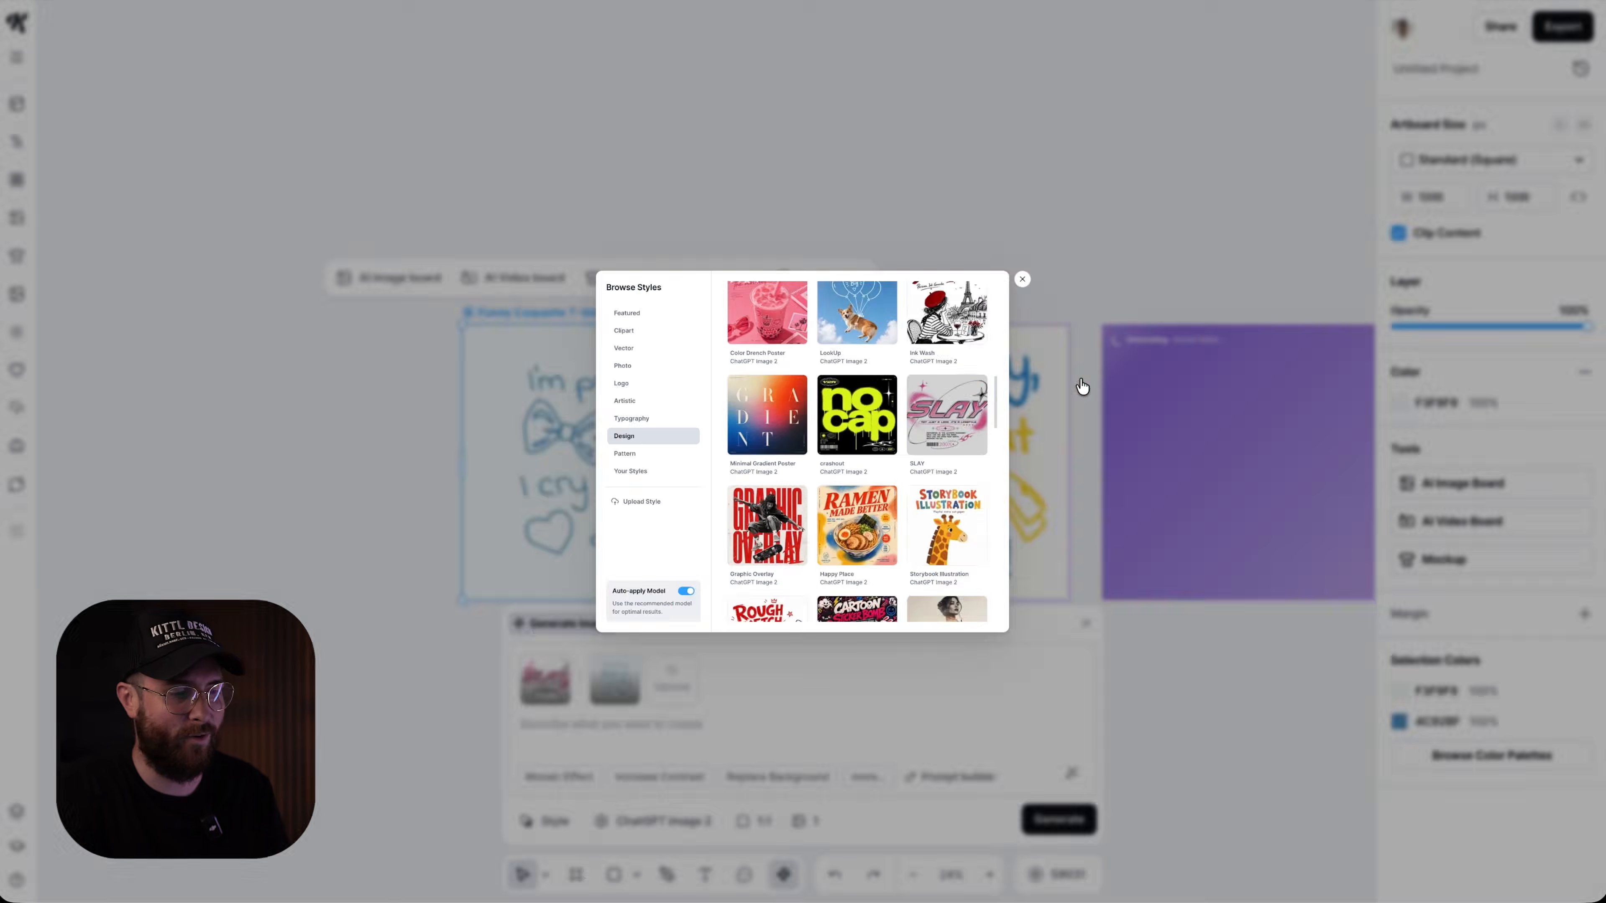
pyautogui.click(1071, 820)
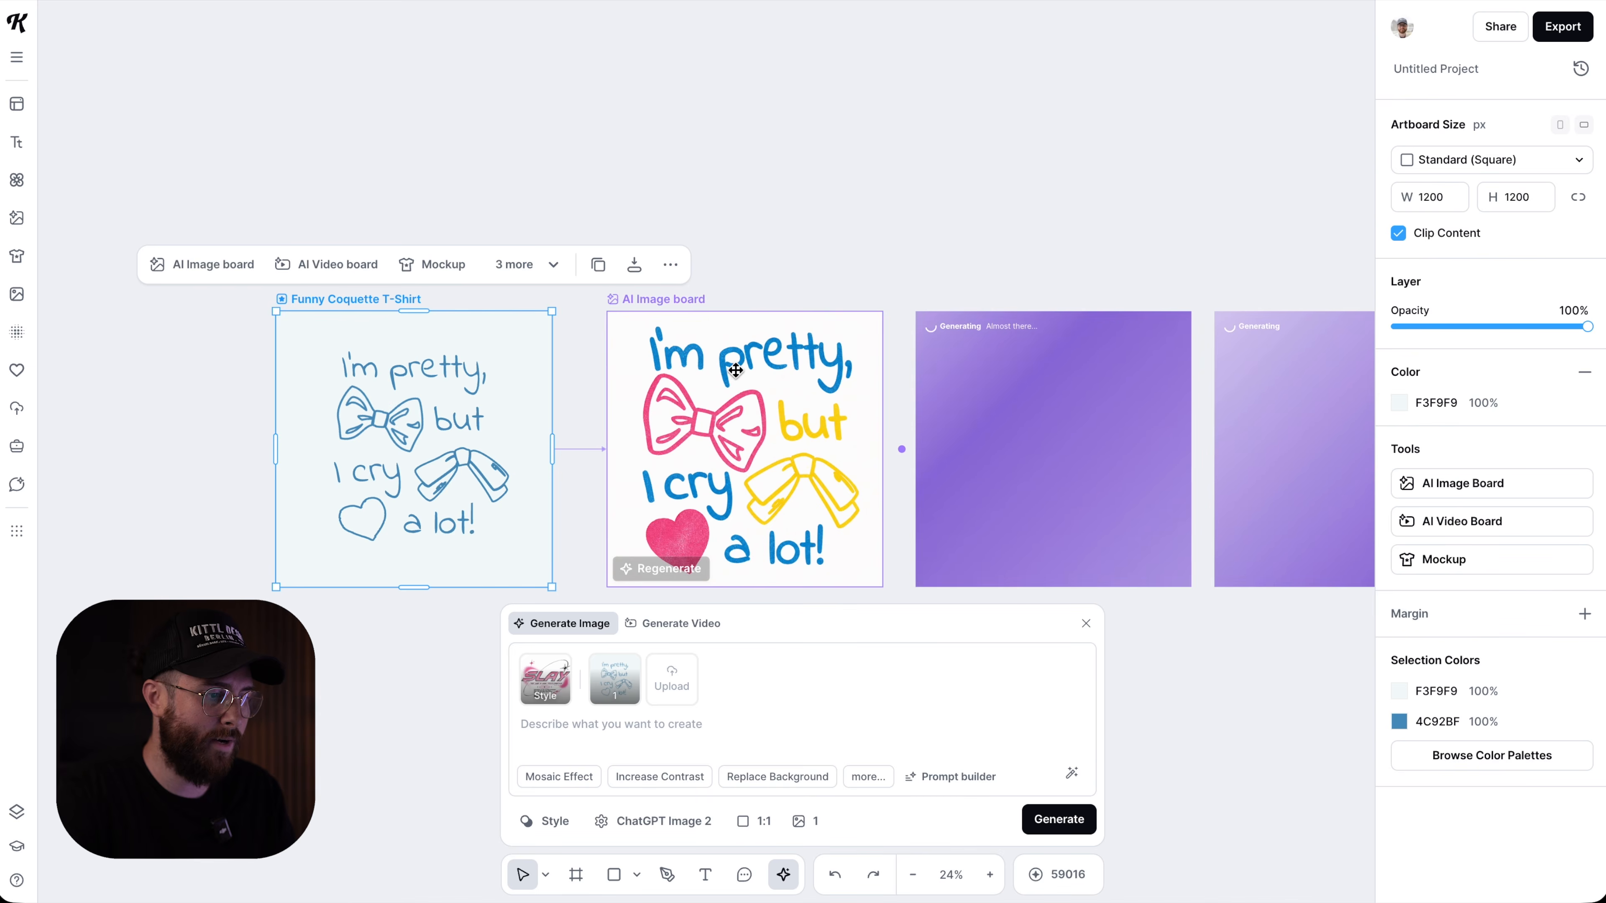
# Examine the lettering, bows and texture of the Riso Print and Ink Wash versions up close
pyautogui.click(686, 299)
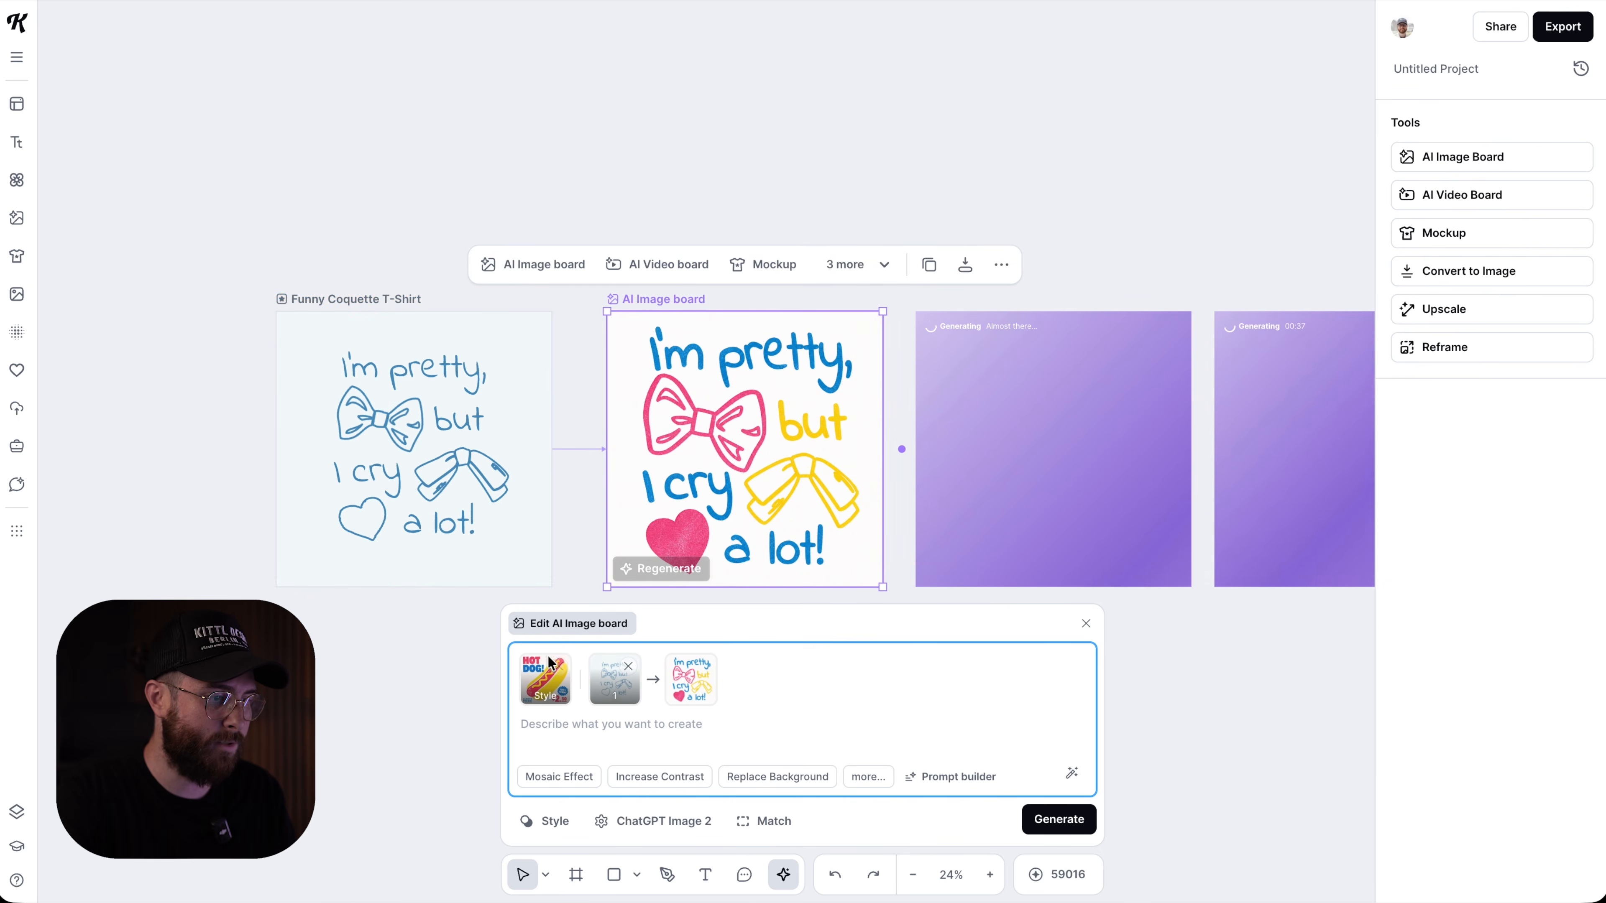
pyautogui.scroll(5, 761, 473)
pyautogui.scroll(5, 761, 473)
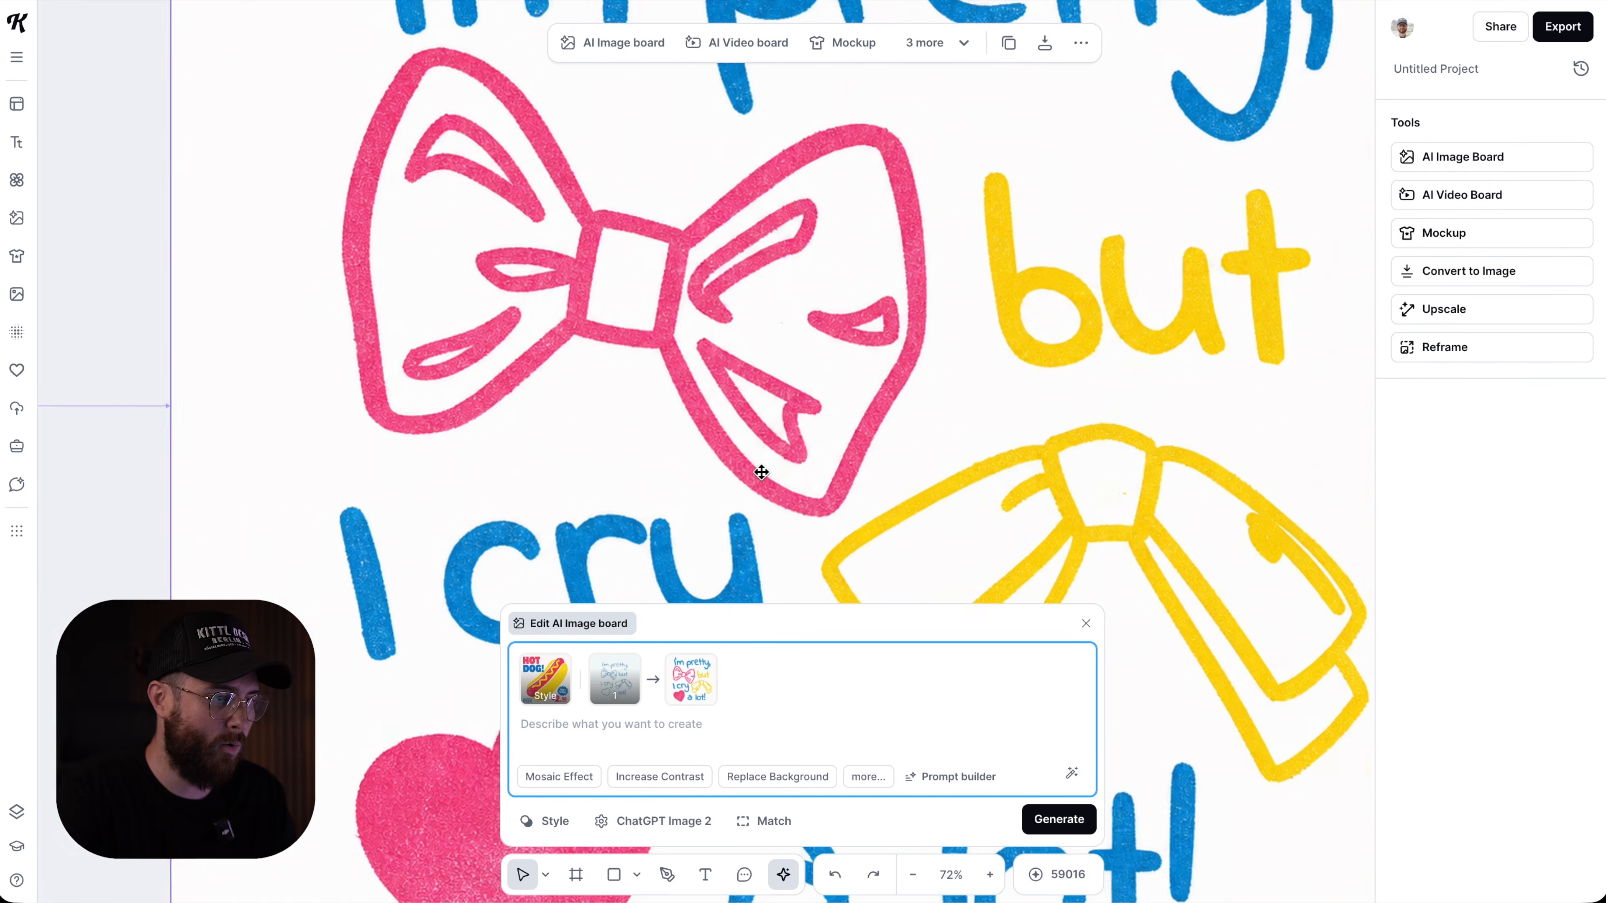
pyautogui.scroll(3, 799, 294)
pyautogui.scroll(-5, 799, 294)
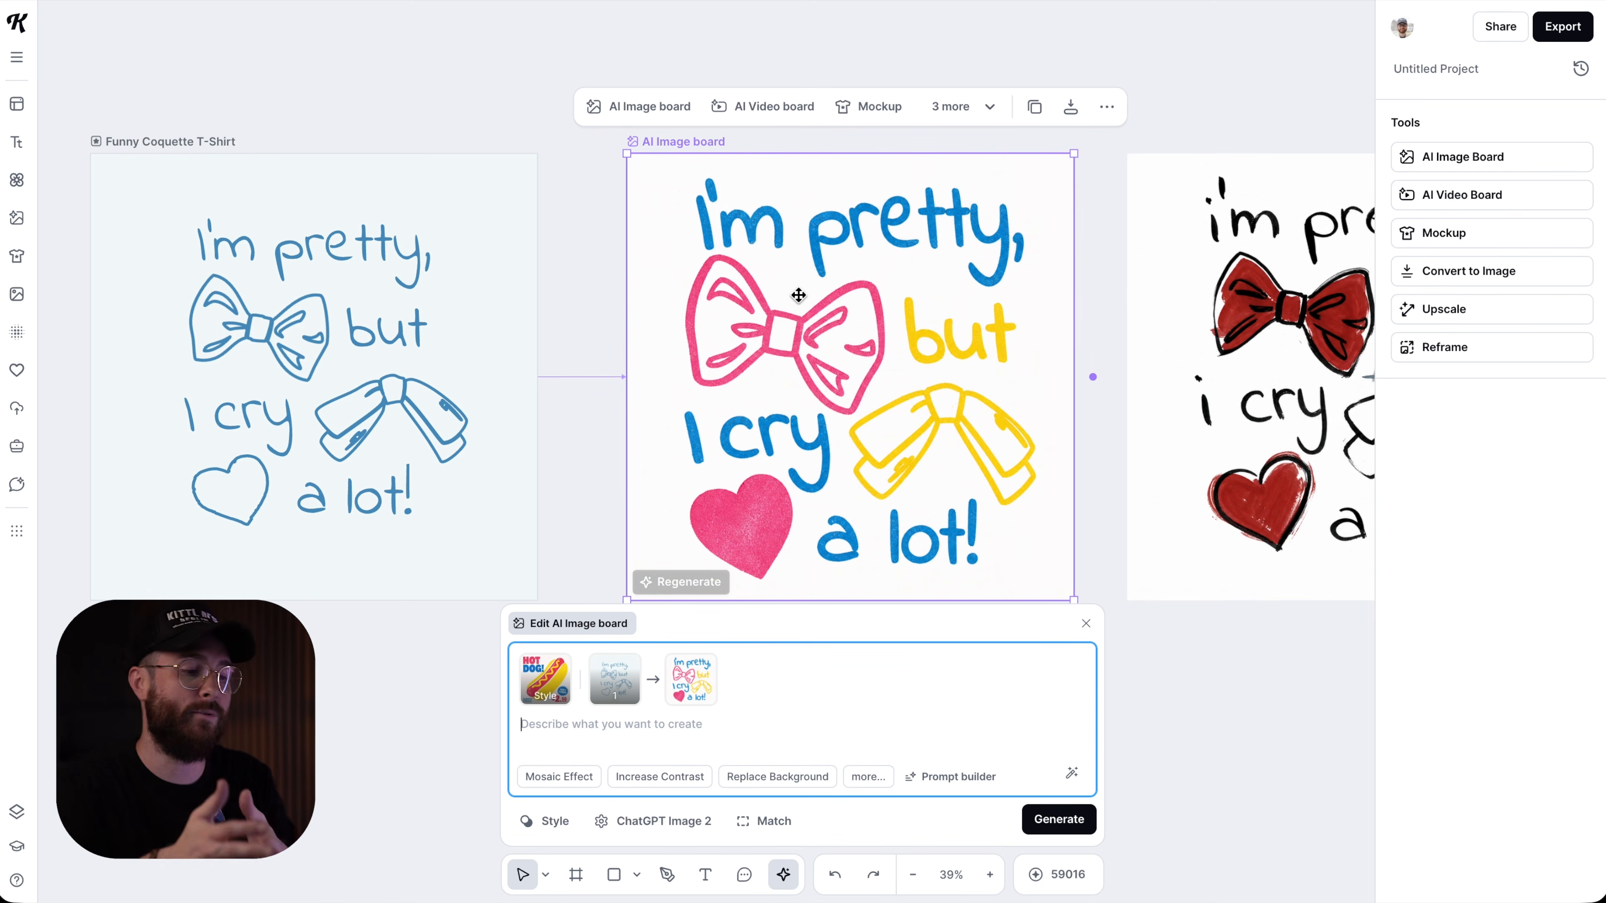
pyautogui.hscroll(6, 974, 263)
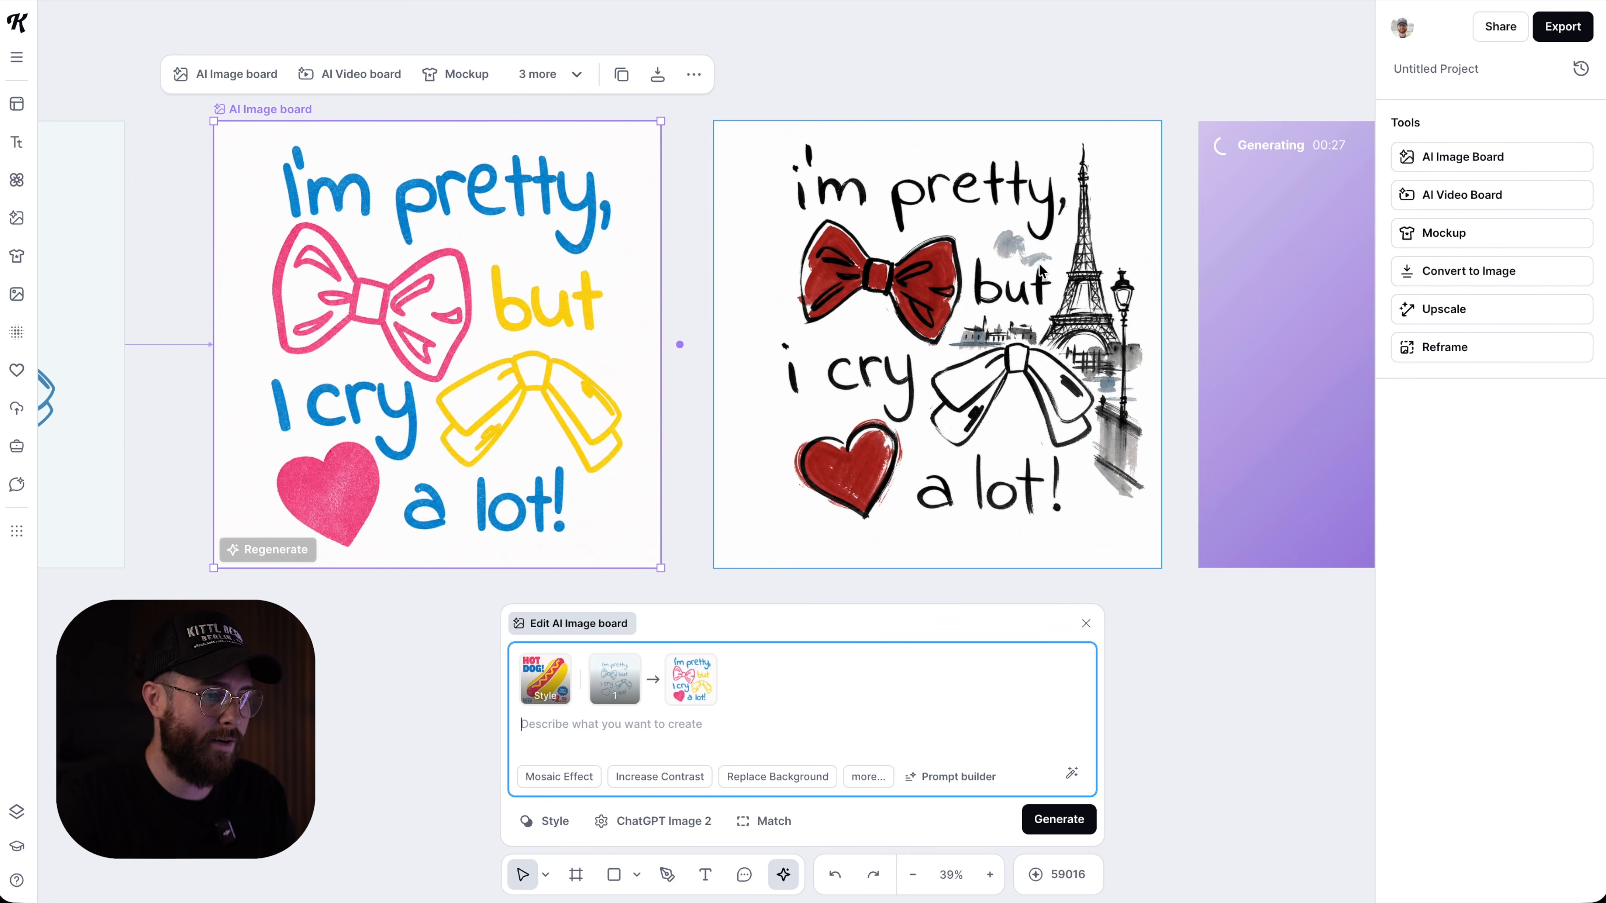
pyautogui.scroll(3, 1024, 342)
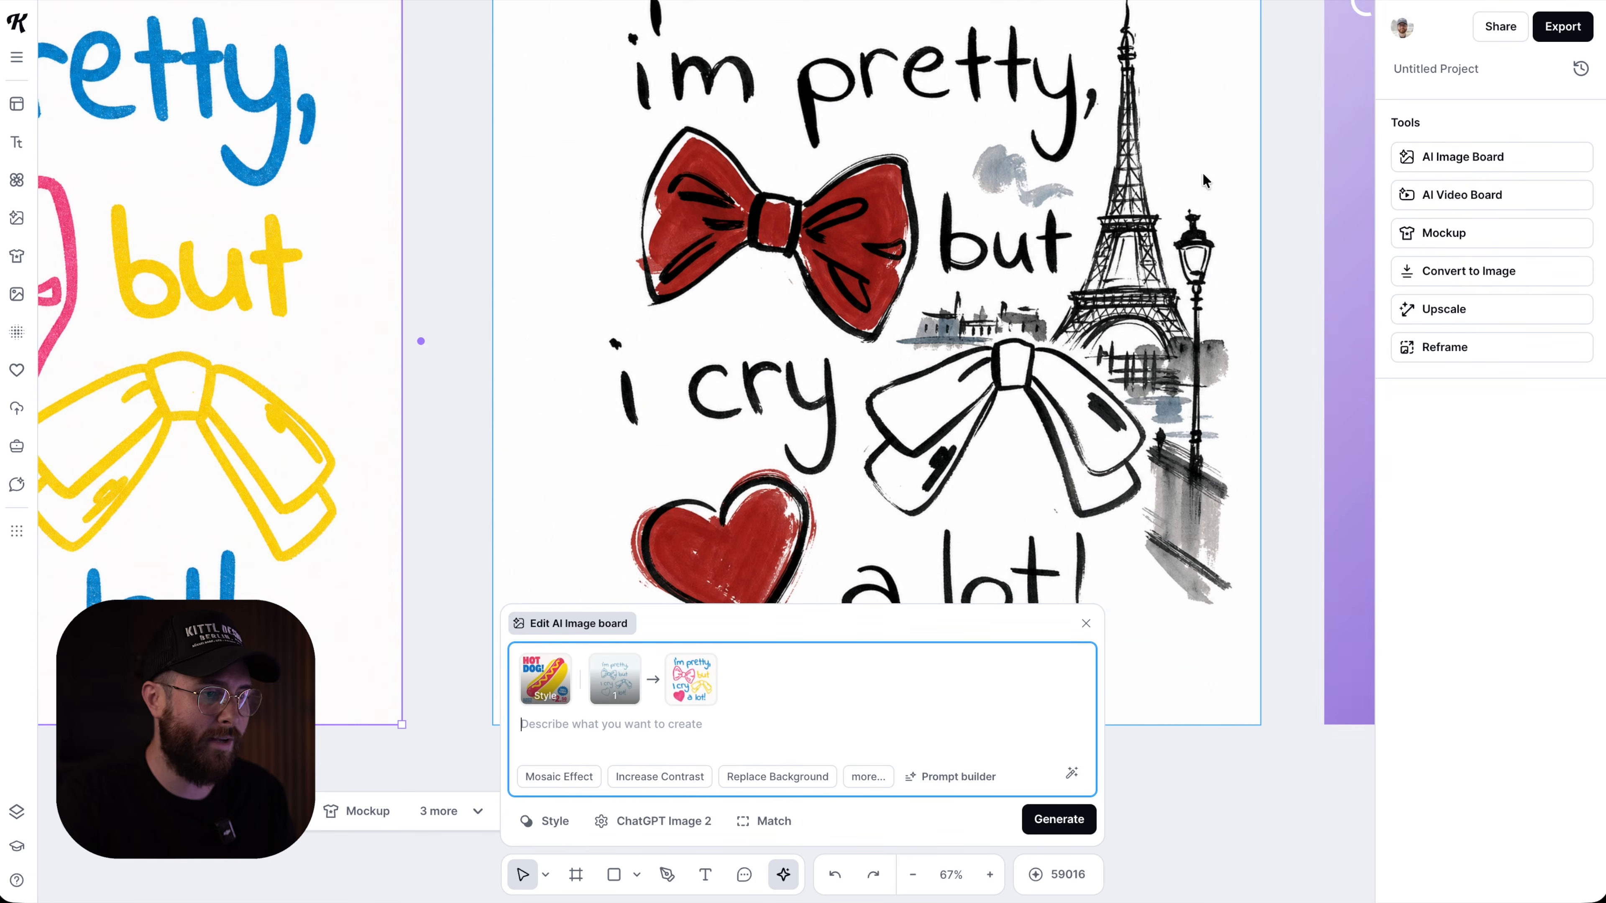
pyautogui.scroll(-3, 1180, 295)
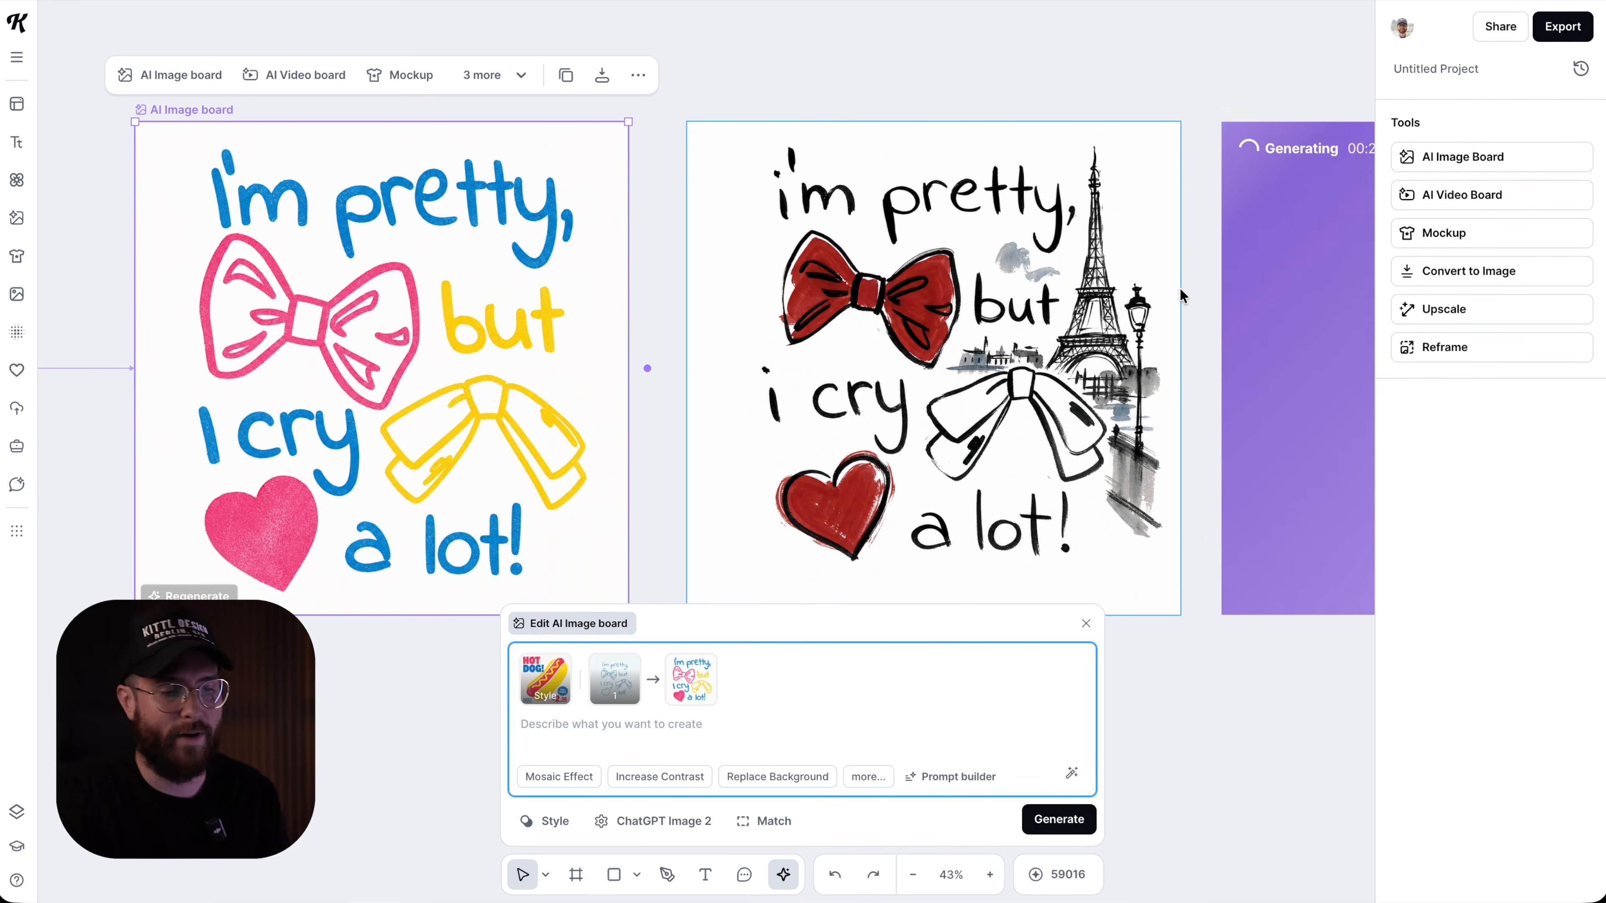
pyautogui.hscroll(2, 1167, 378)
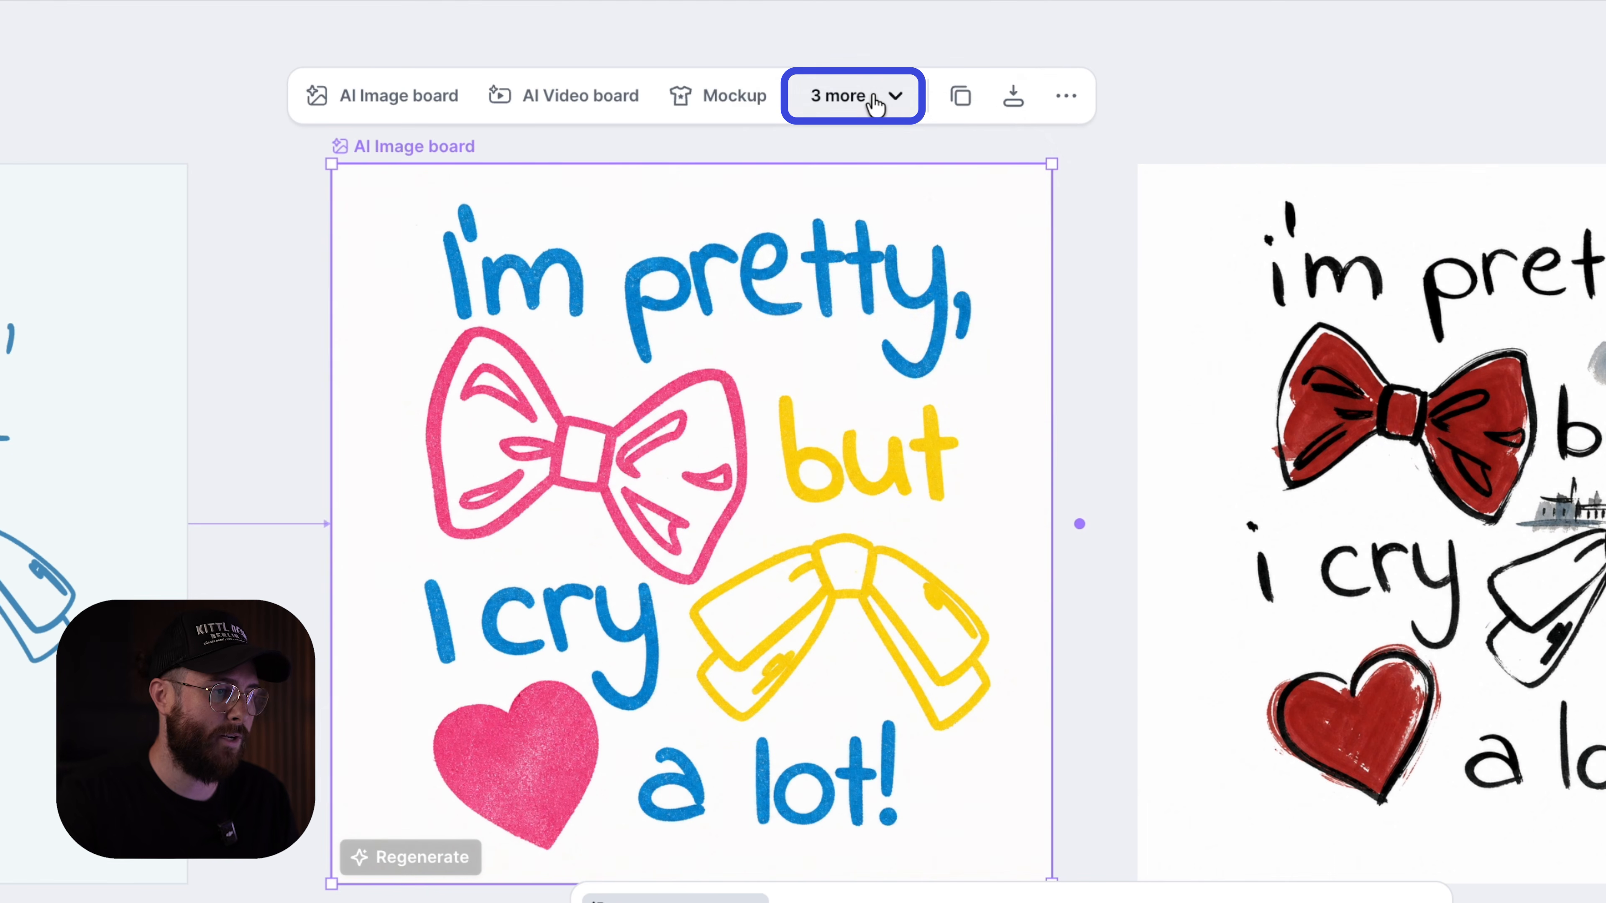
# Convert the Riso Print AI Image board to an image and position it in the empty space above the boards
pyautogui.click(709, 116)
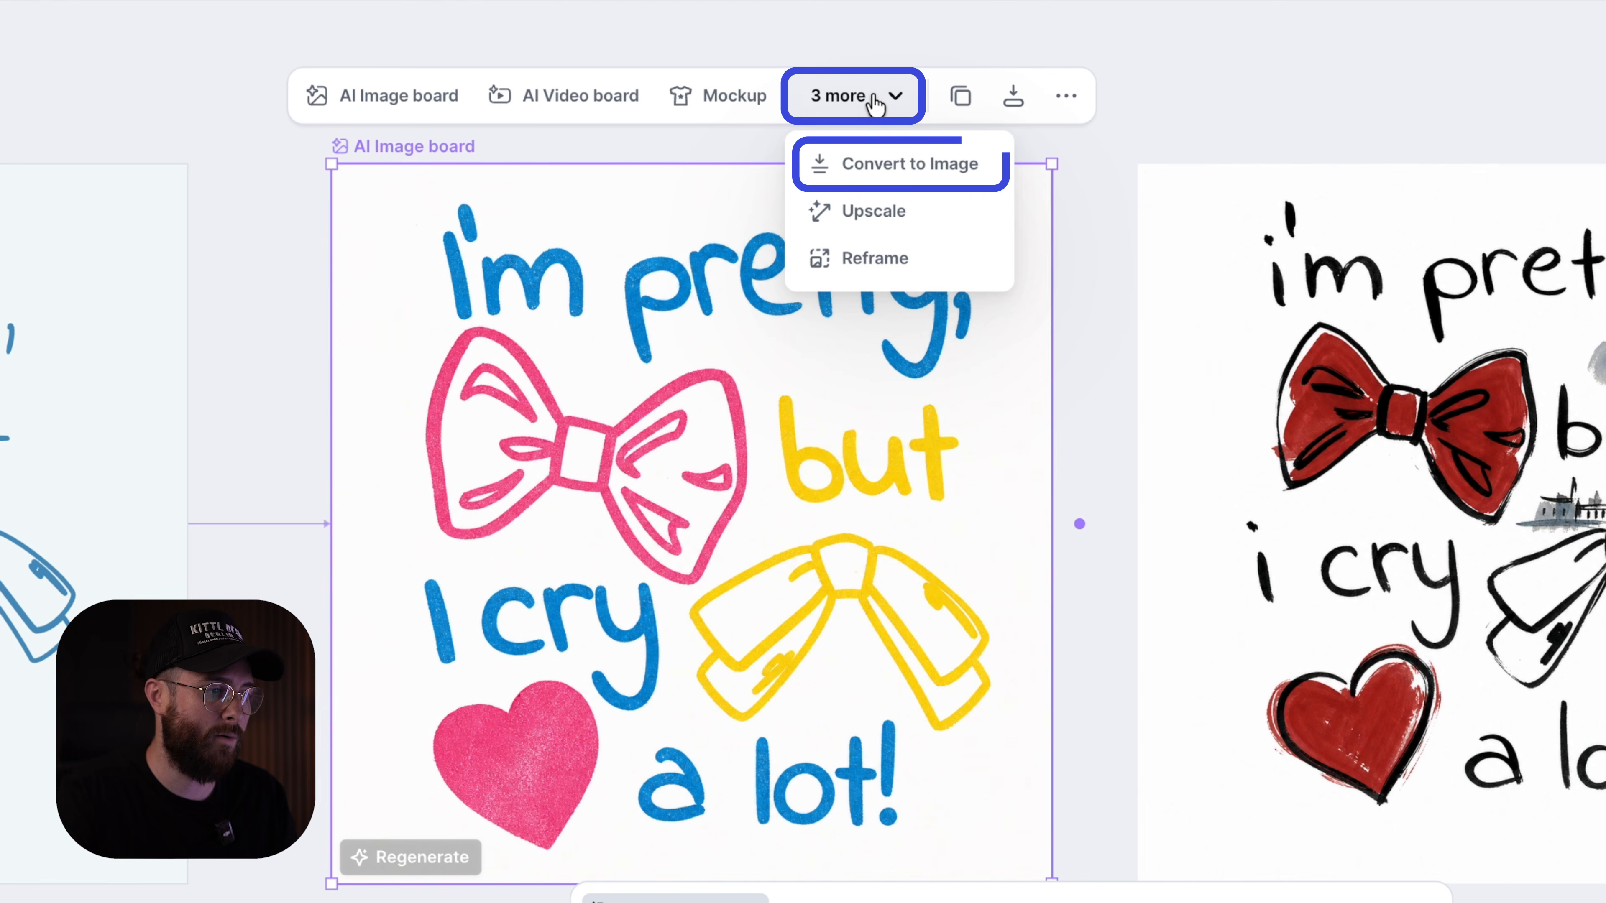
pyautogui.click(907, 161)
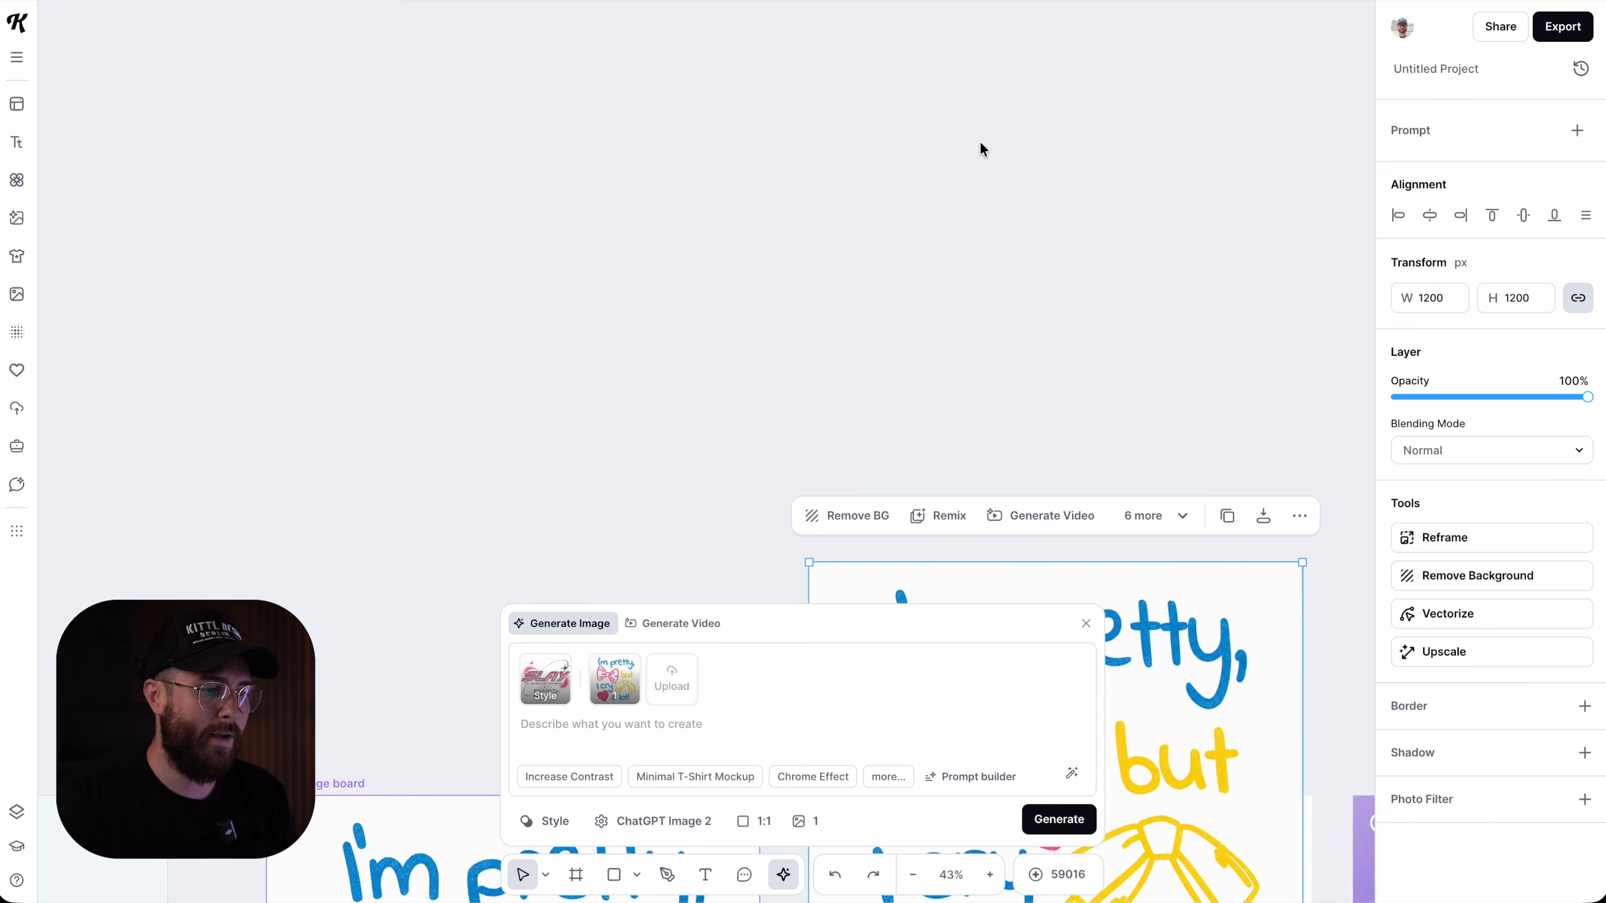
pyautogui.scroll(-10, 1034, 600)
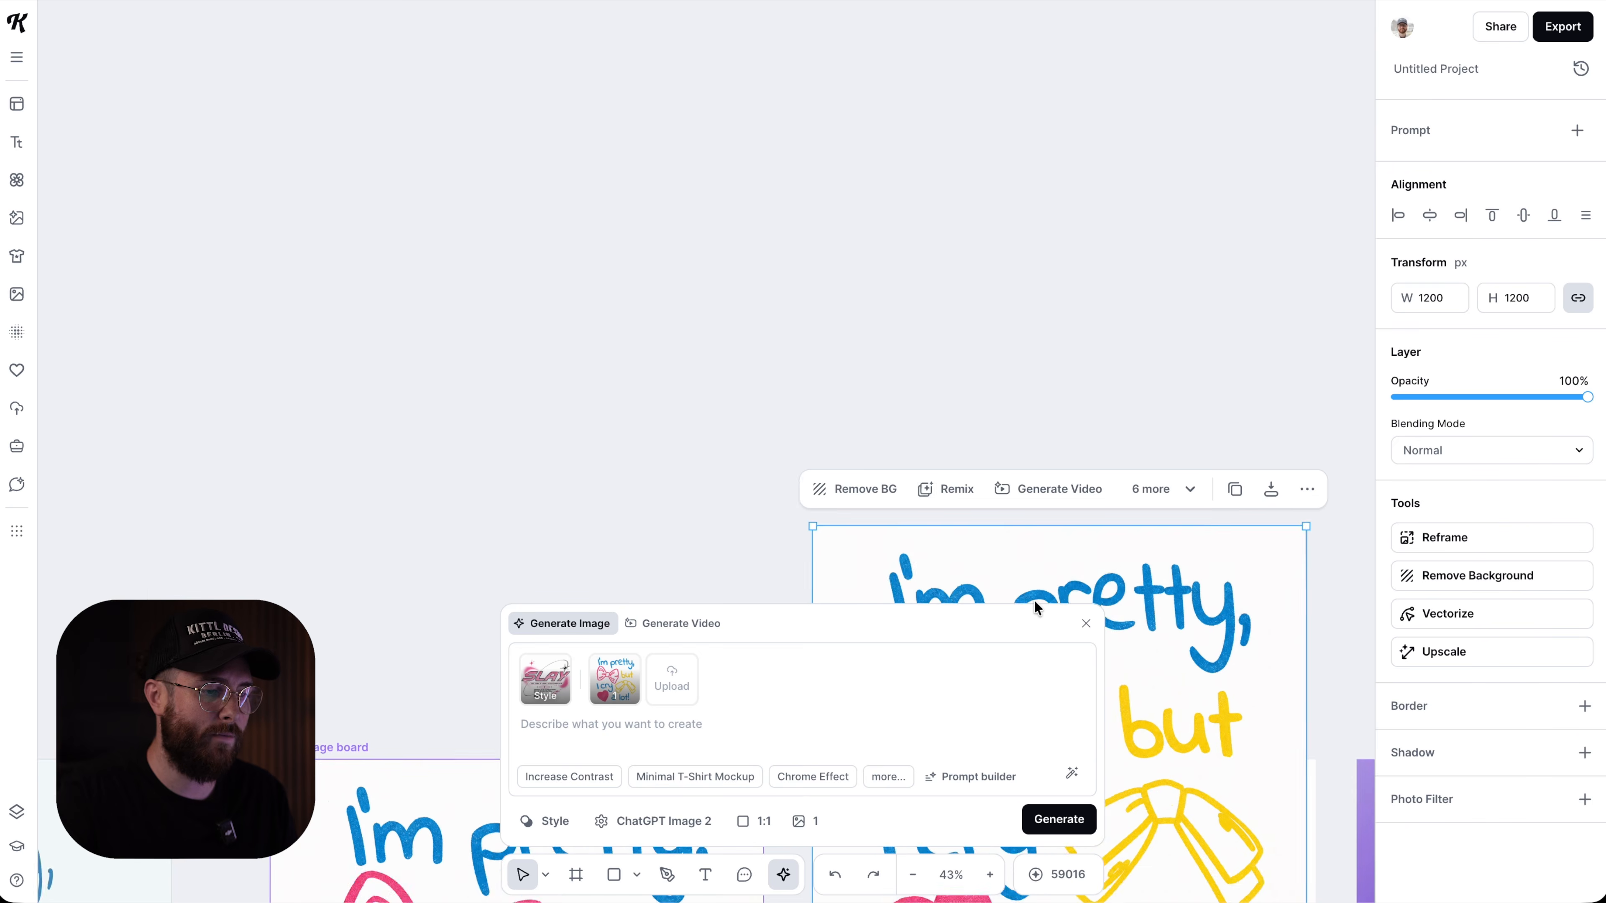
pyautogui.scroll(5, 1142, 322)
pyautogui.moveTo(1108, 374); pyautogui.dragTo(1014, 104)
pyautogui.scroll(3, 1016, 113)
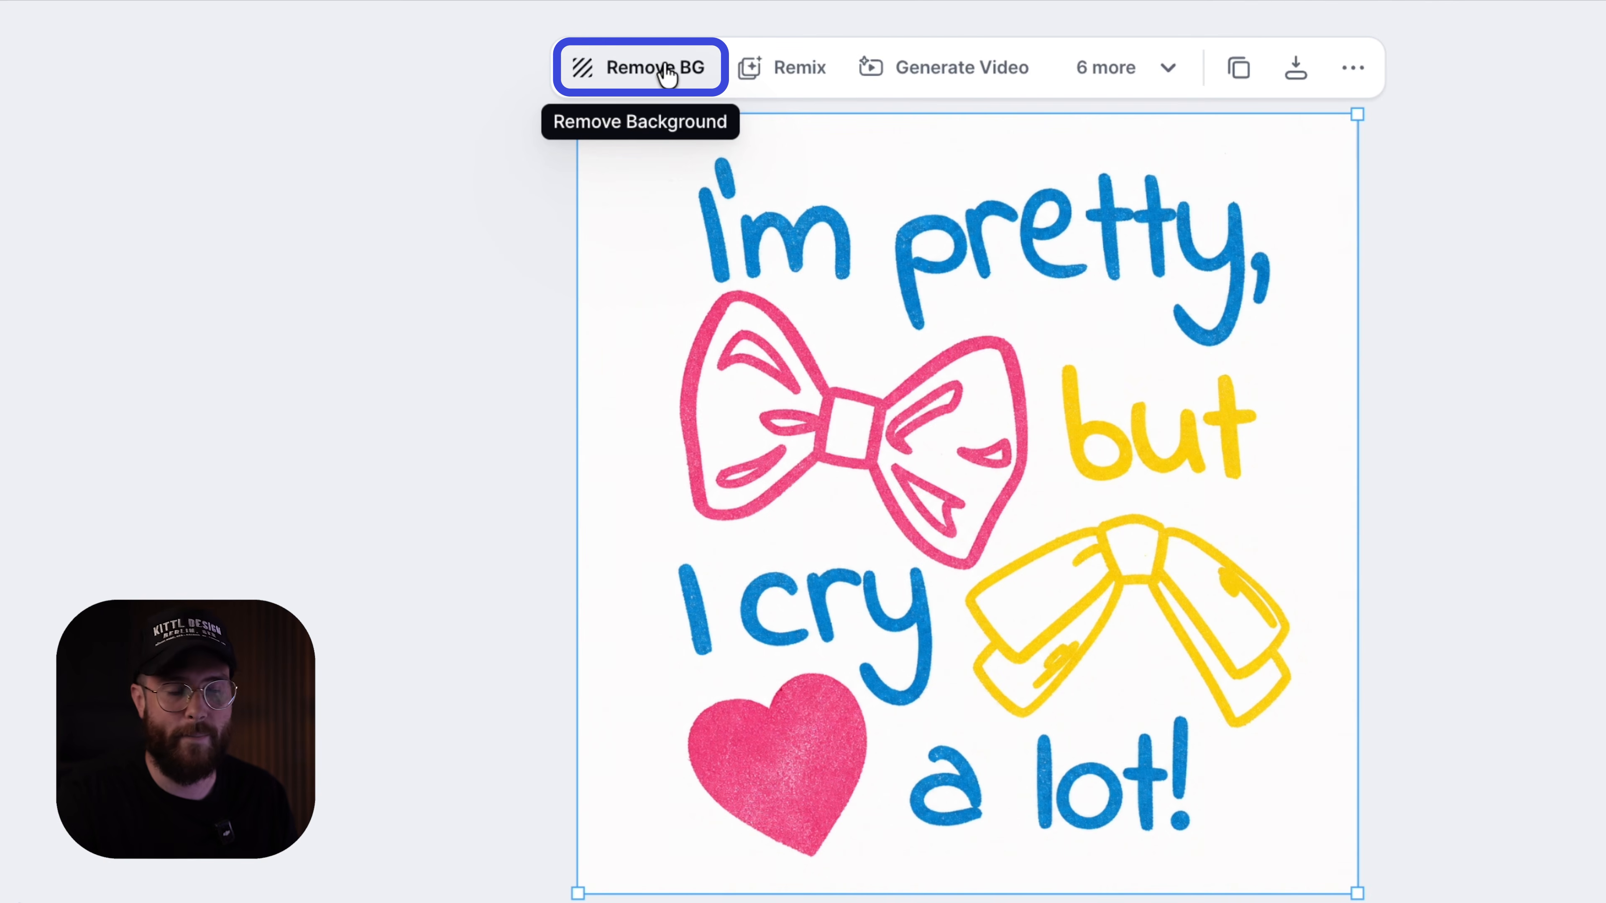
# Remove the background from the converted Riso Print image and export it as a PNG at 3x size
pyautogui.click(664, 73)
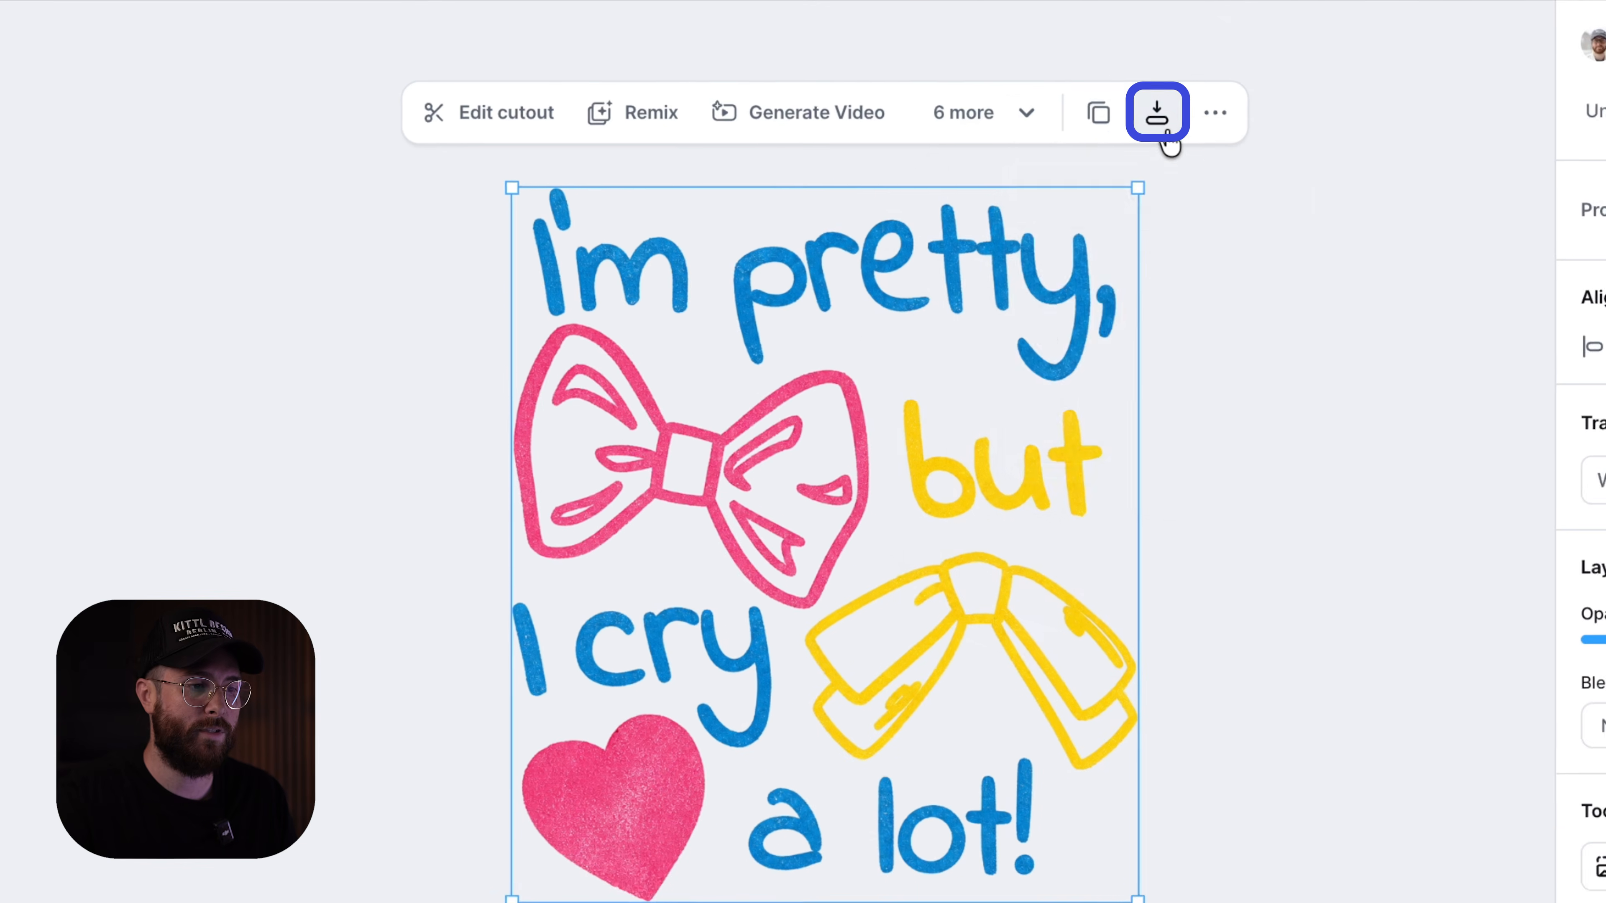
pyautogui.click(1159, 125)
pyautogui.click(1262, 361)
pyautogui.click(1226, 546)
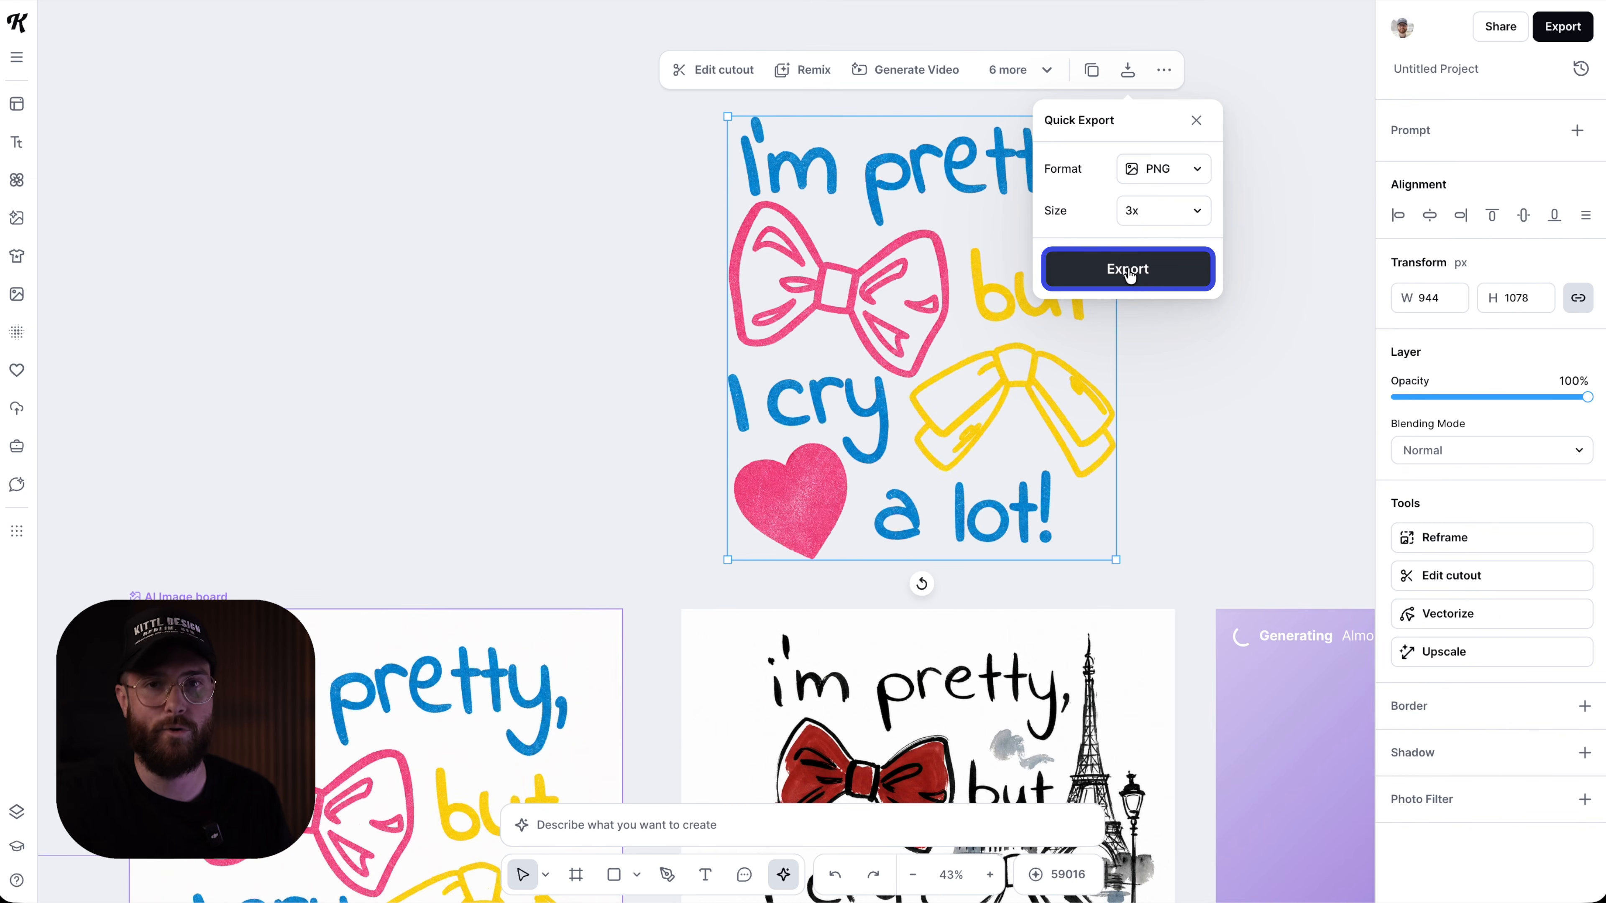
pyautogui.click(1129, 271)
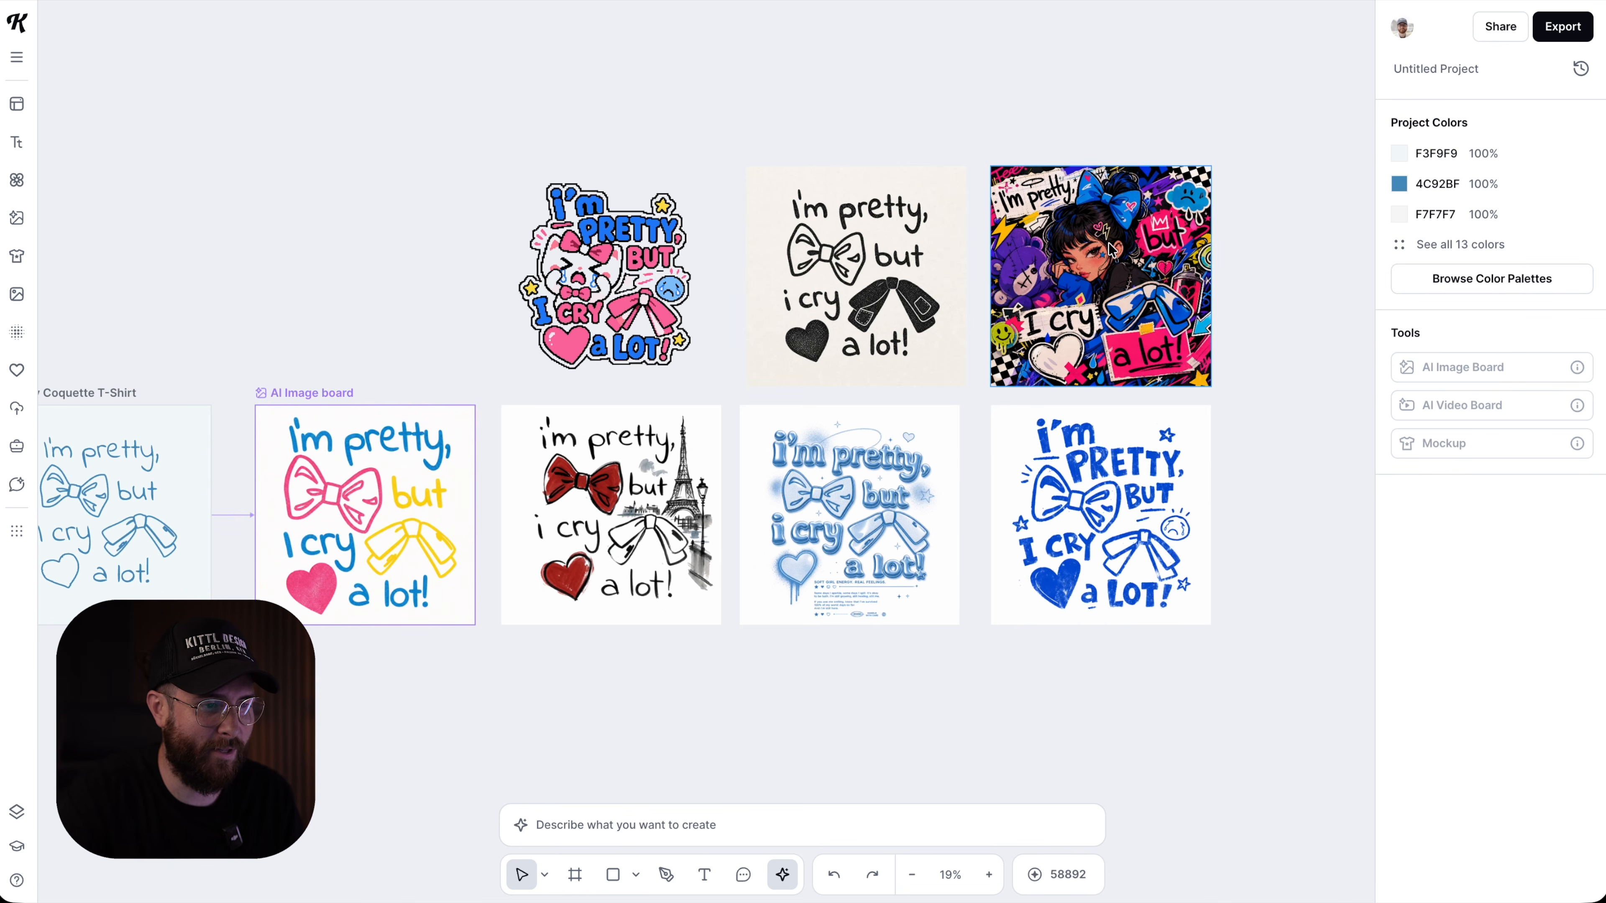
pyautogui.scroll(3, 1138, 279)
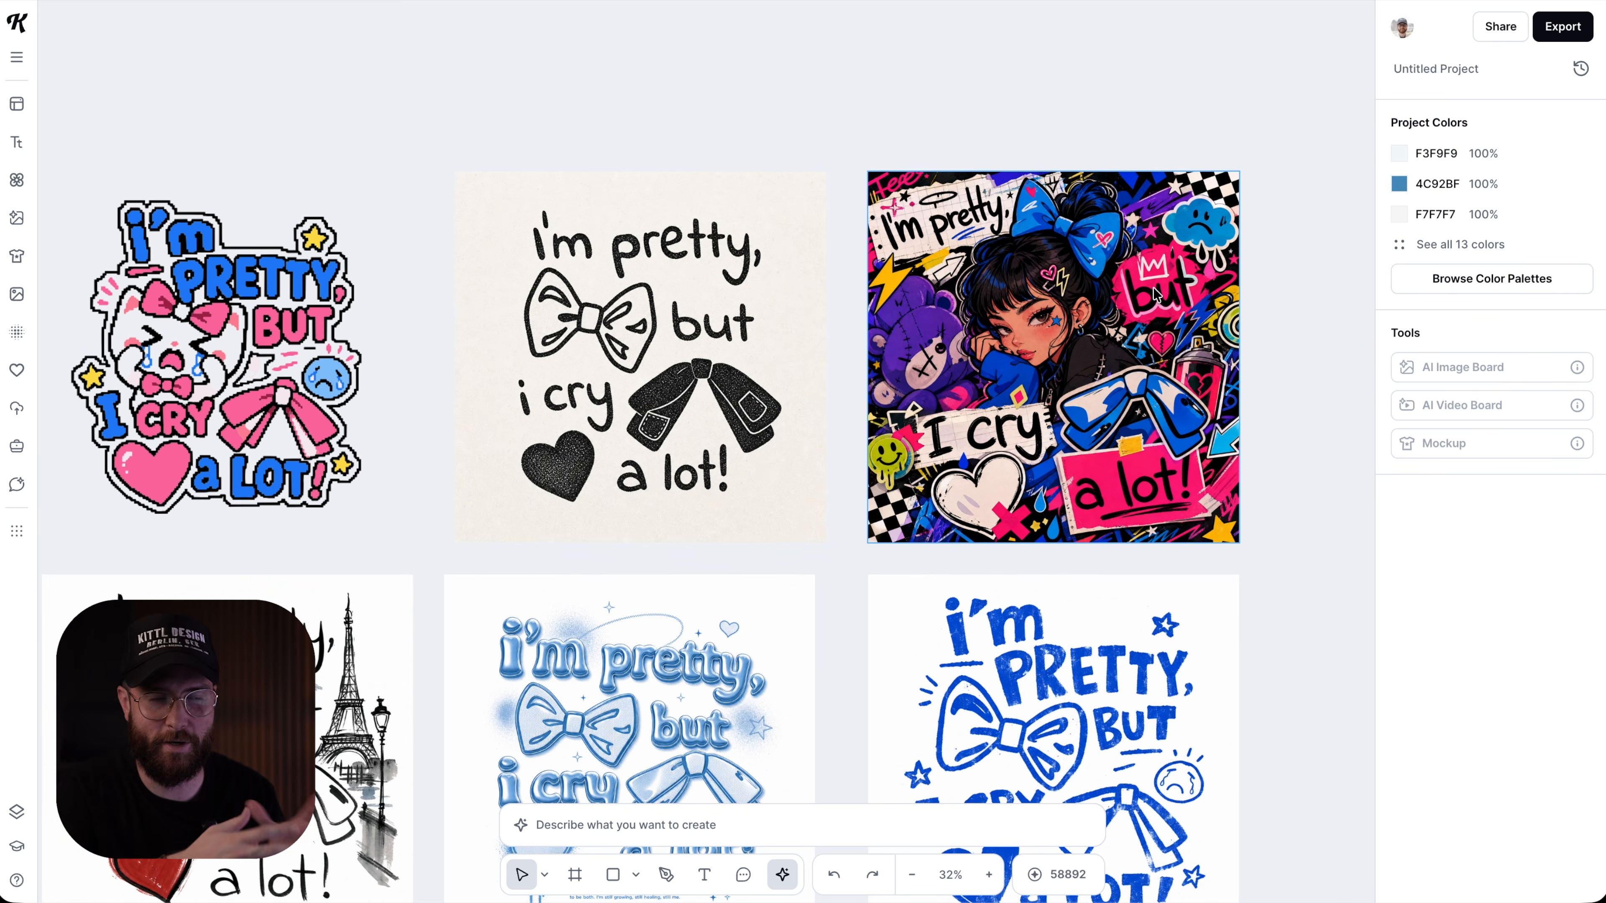
pyautogui.scroll(2, 1224, 298)
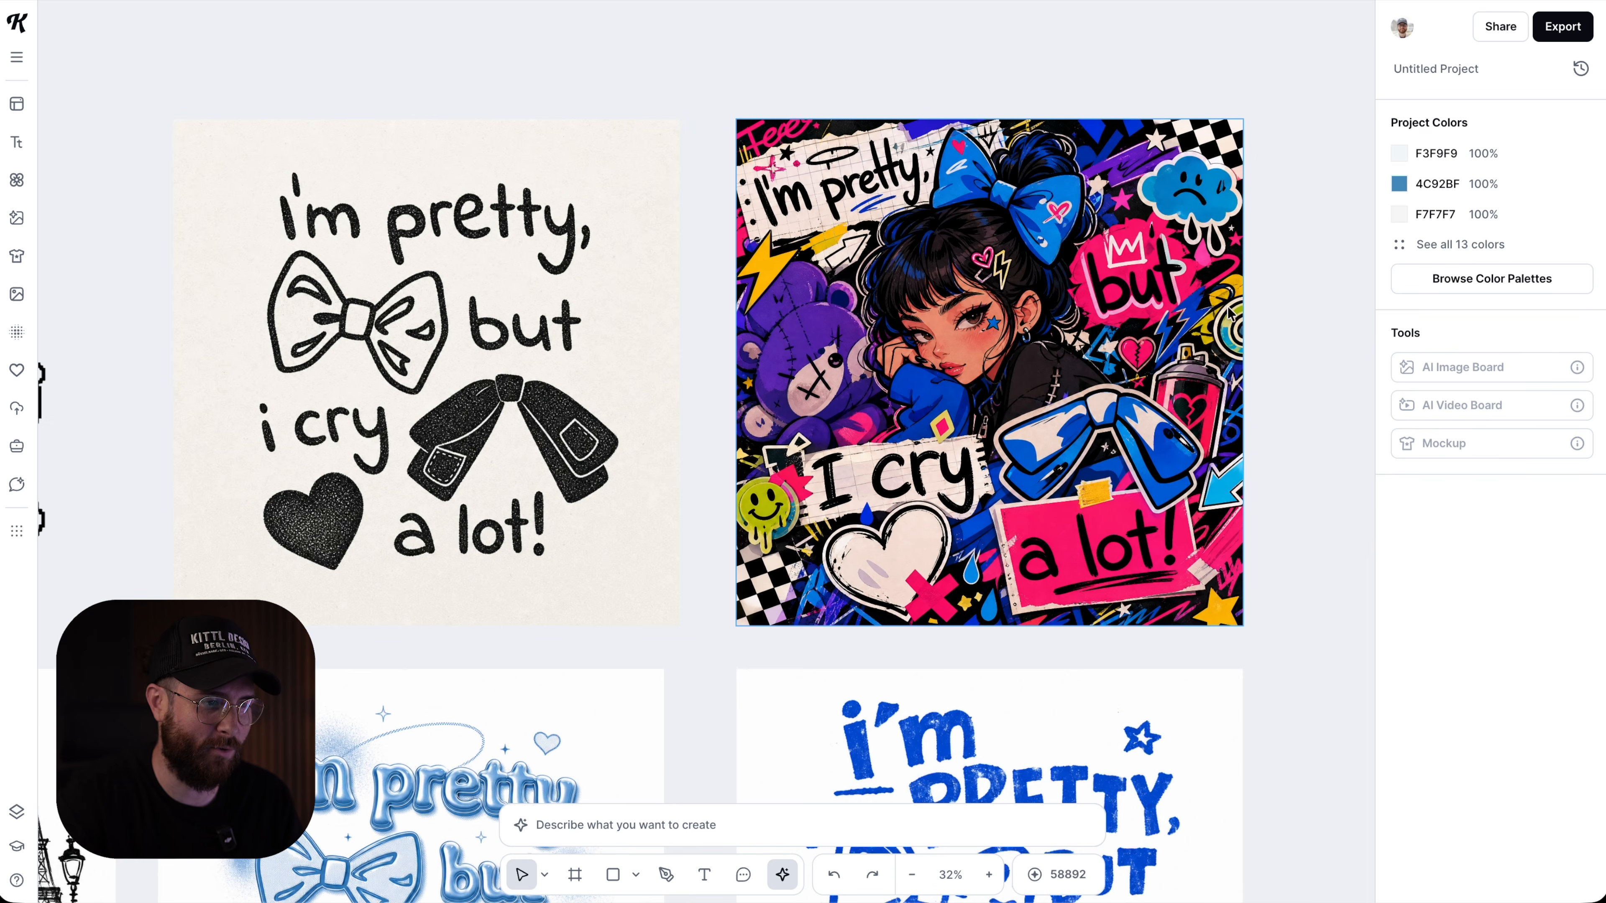
pyautogui.scroll(-1, 1066, 384)
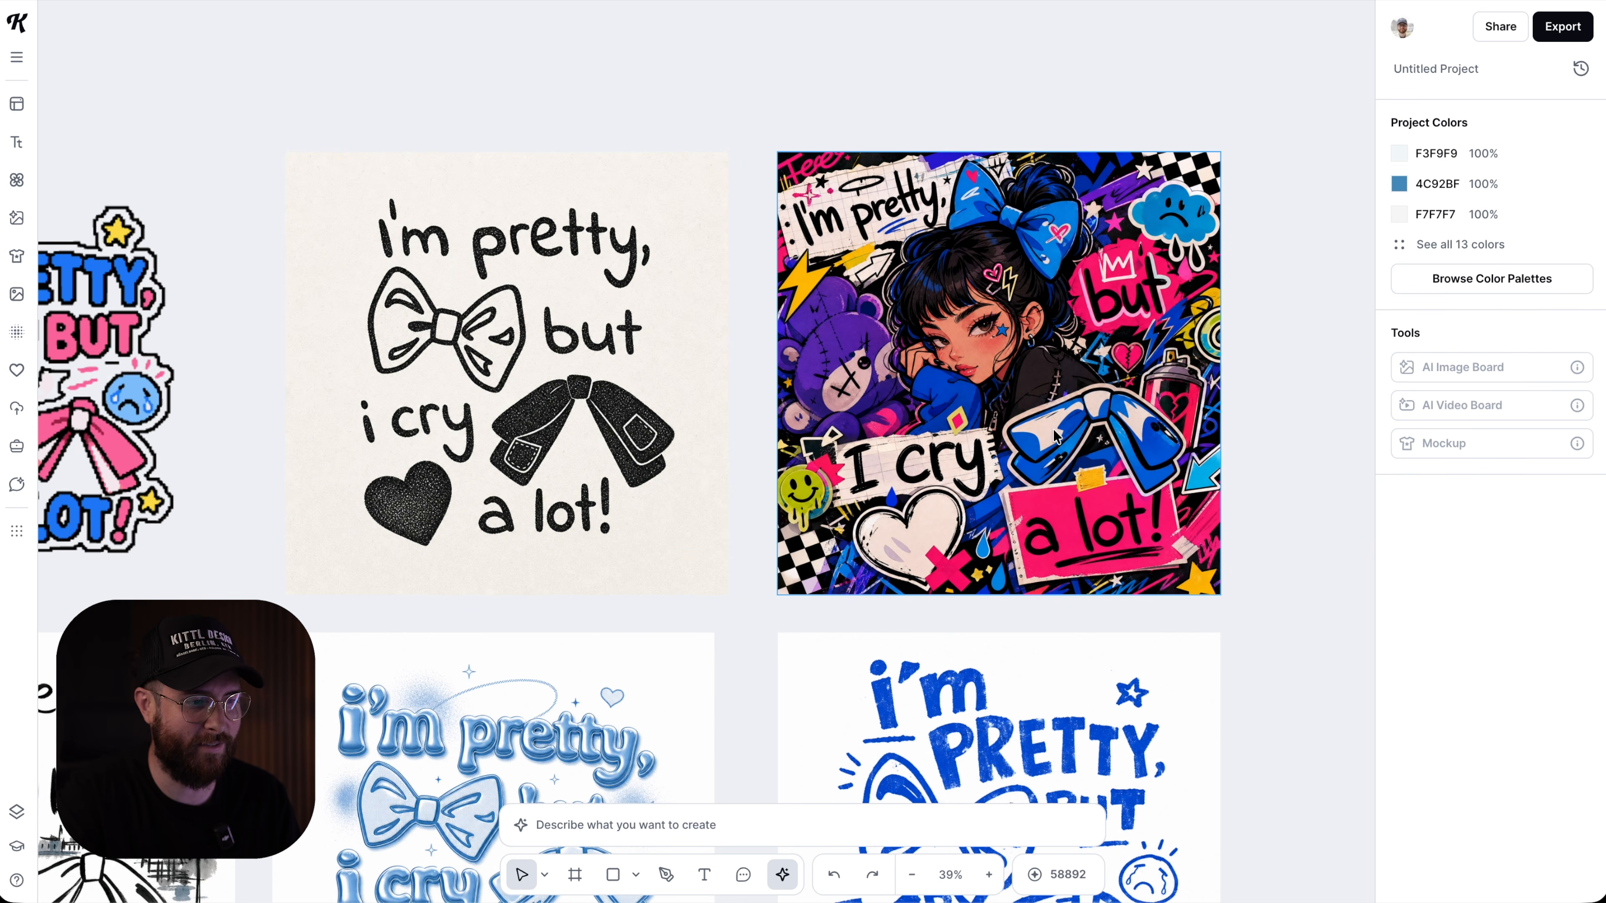
# Review all the style variations side by side and check the illustration colors of the Kawaii Pixel Sticker version
pyautogui.scroll(-2, 1055, 435)
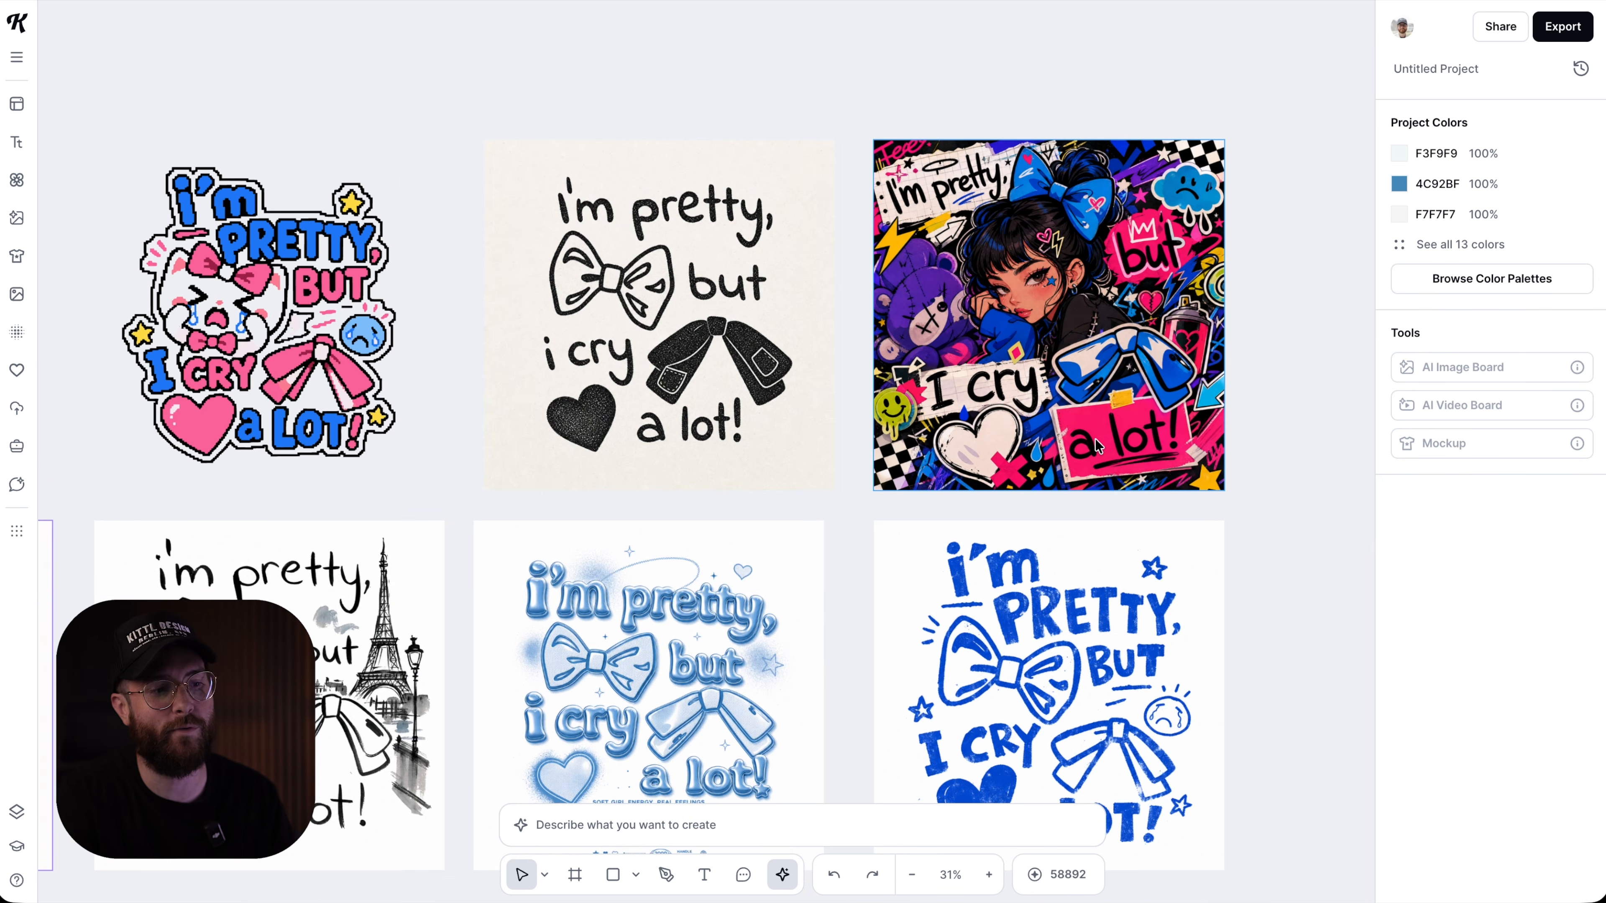
pyautogui.scroll(-3, 1081, 415)
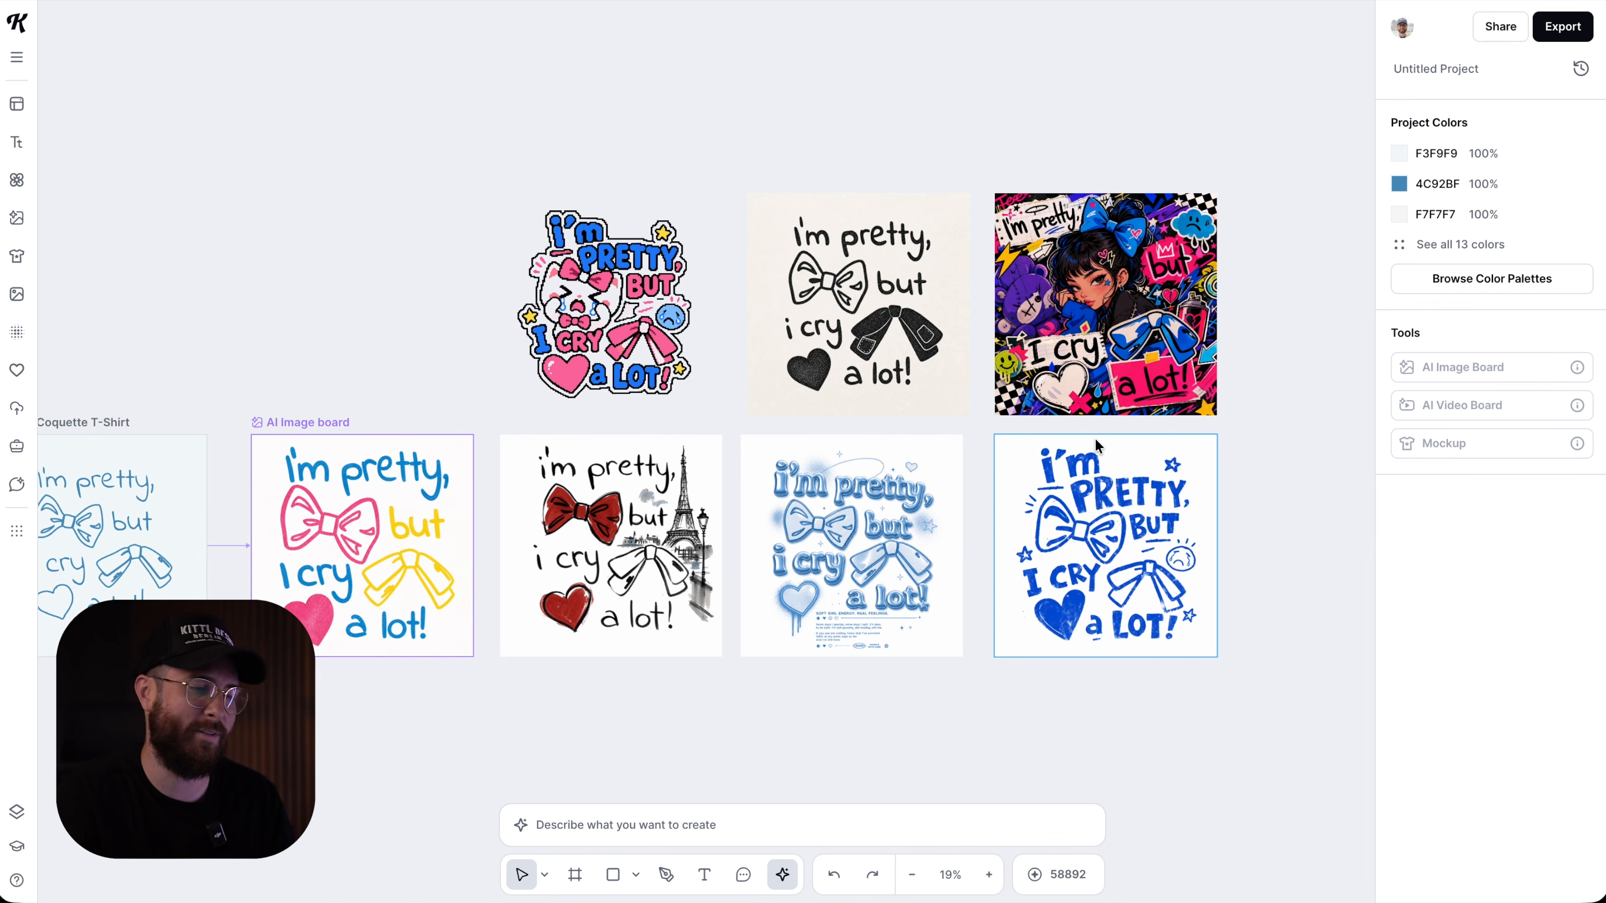
pyautogui.scroll(-1, 821, 392)
pyautogui.hscroll(1, 822, 392)
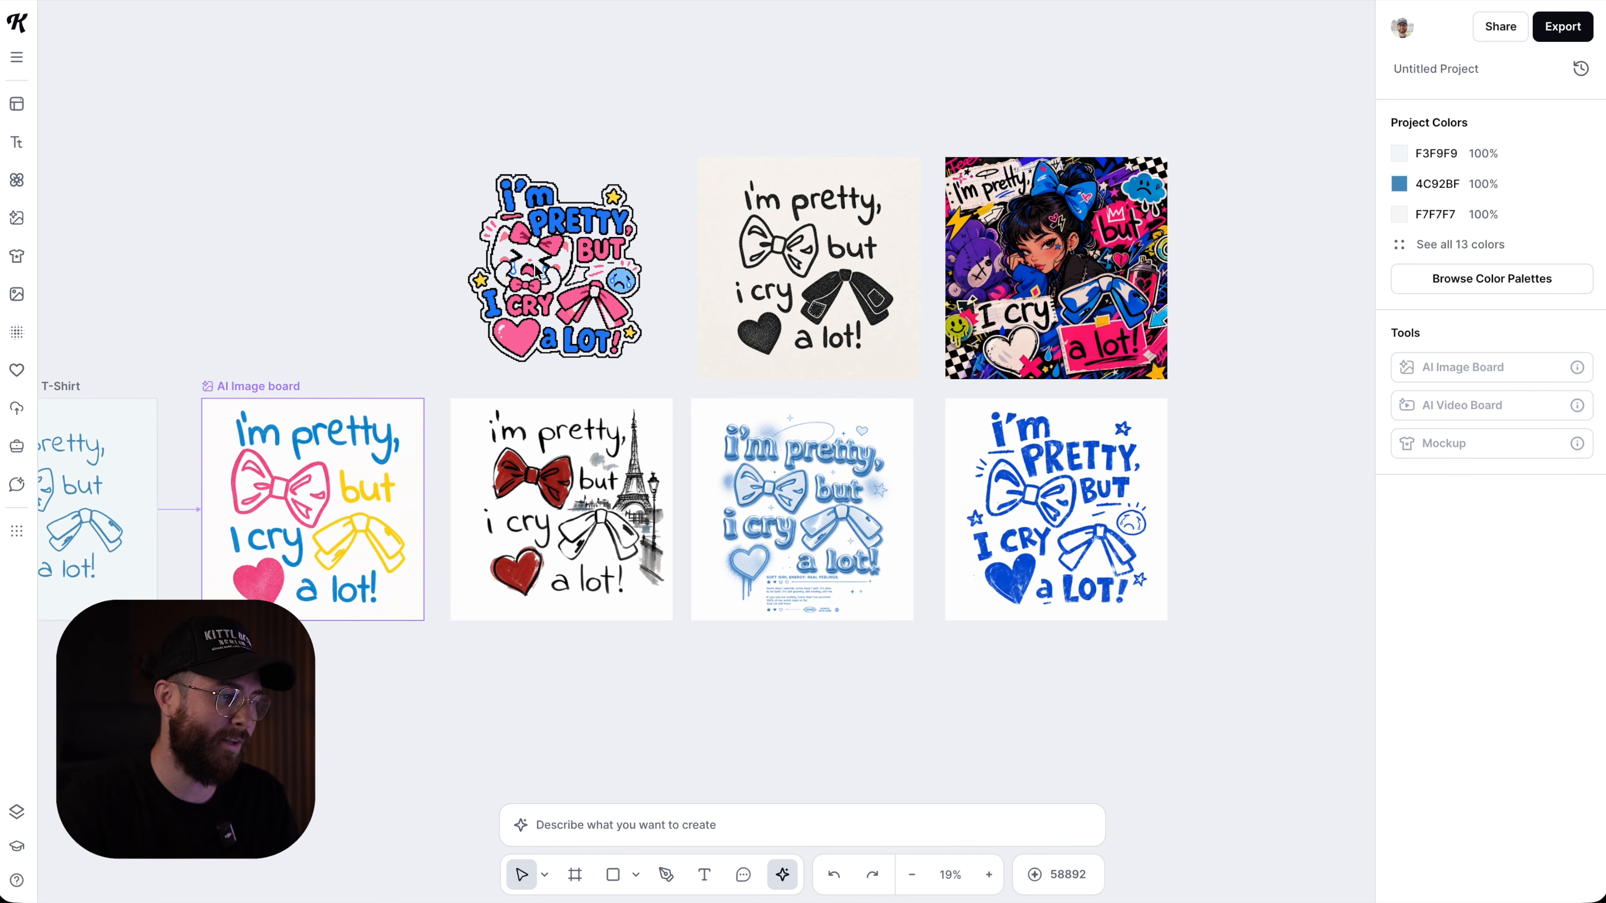
pyautogui.click(548, 288)
pyautogui.scroll(1, 549, 288)
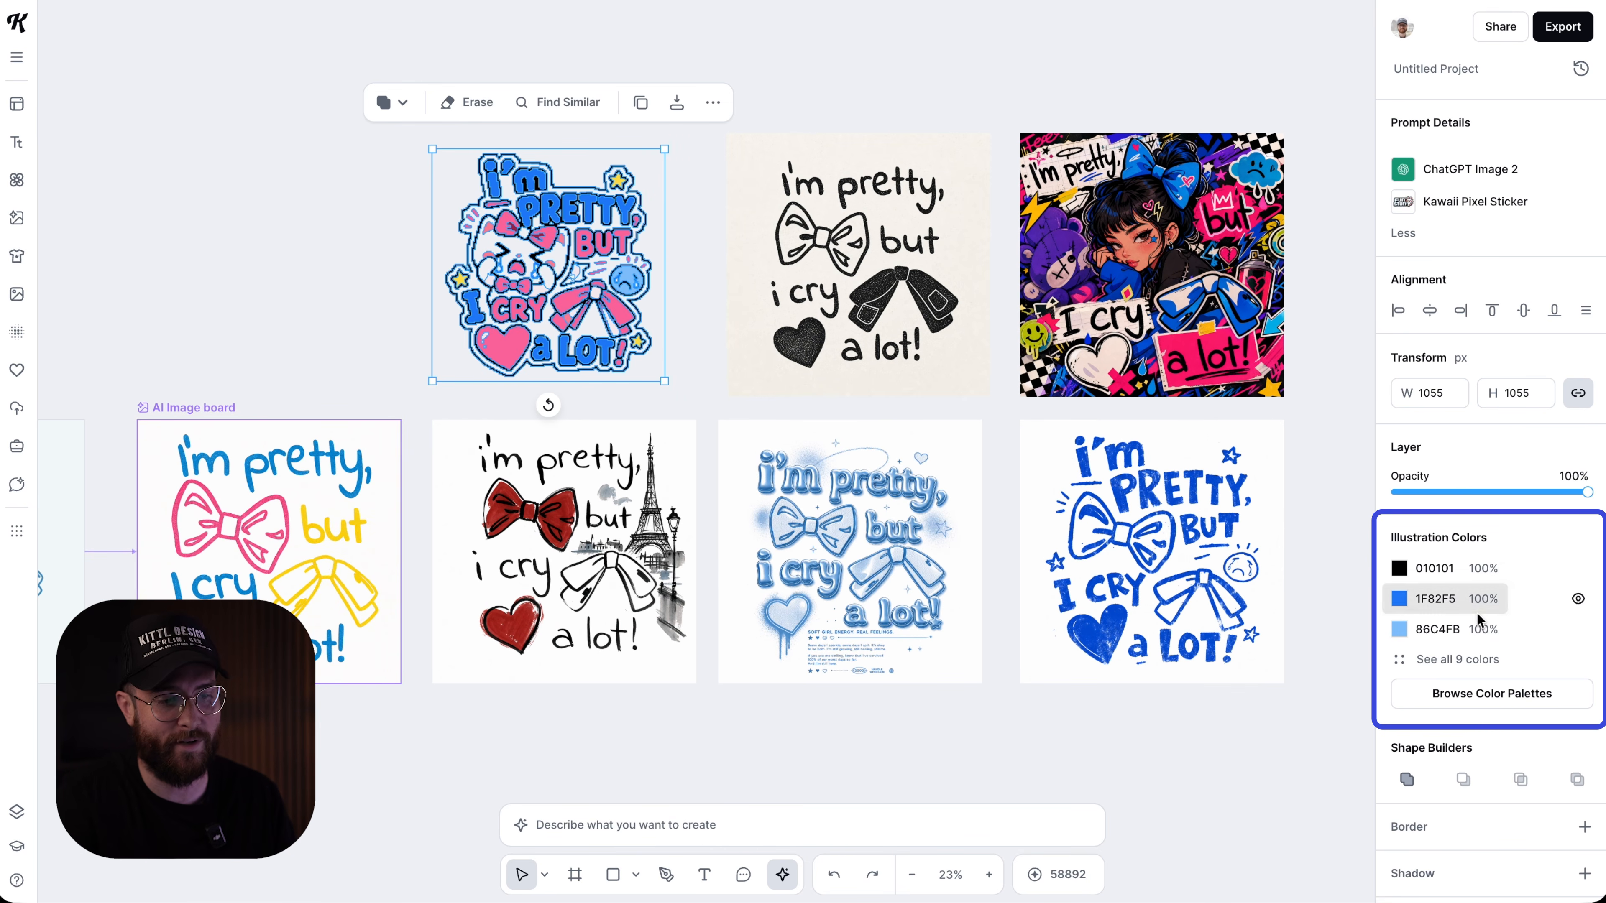
pyautogui.scroll(-1, 1287, 518)
pyautogui.hscroll(1, 1287, 518)
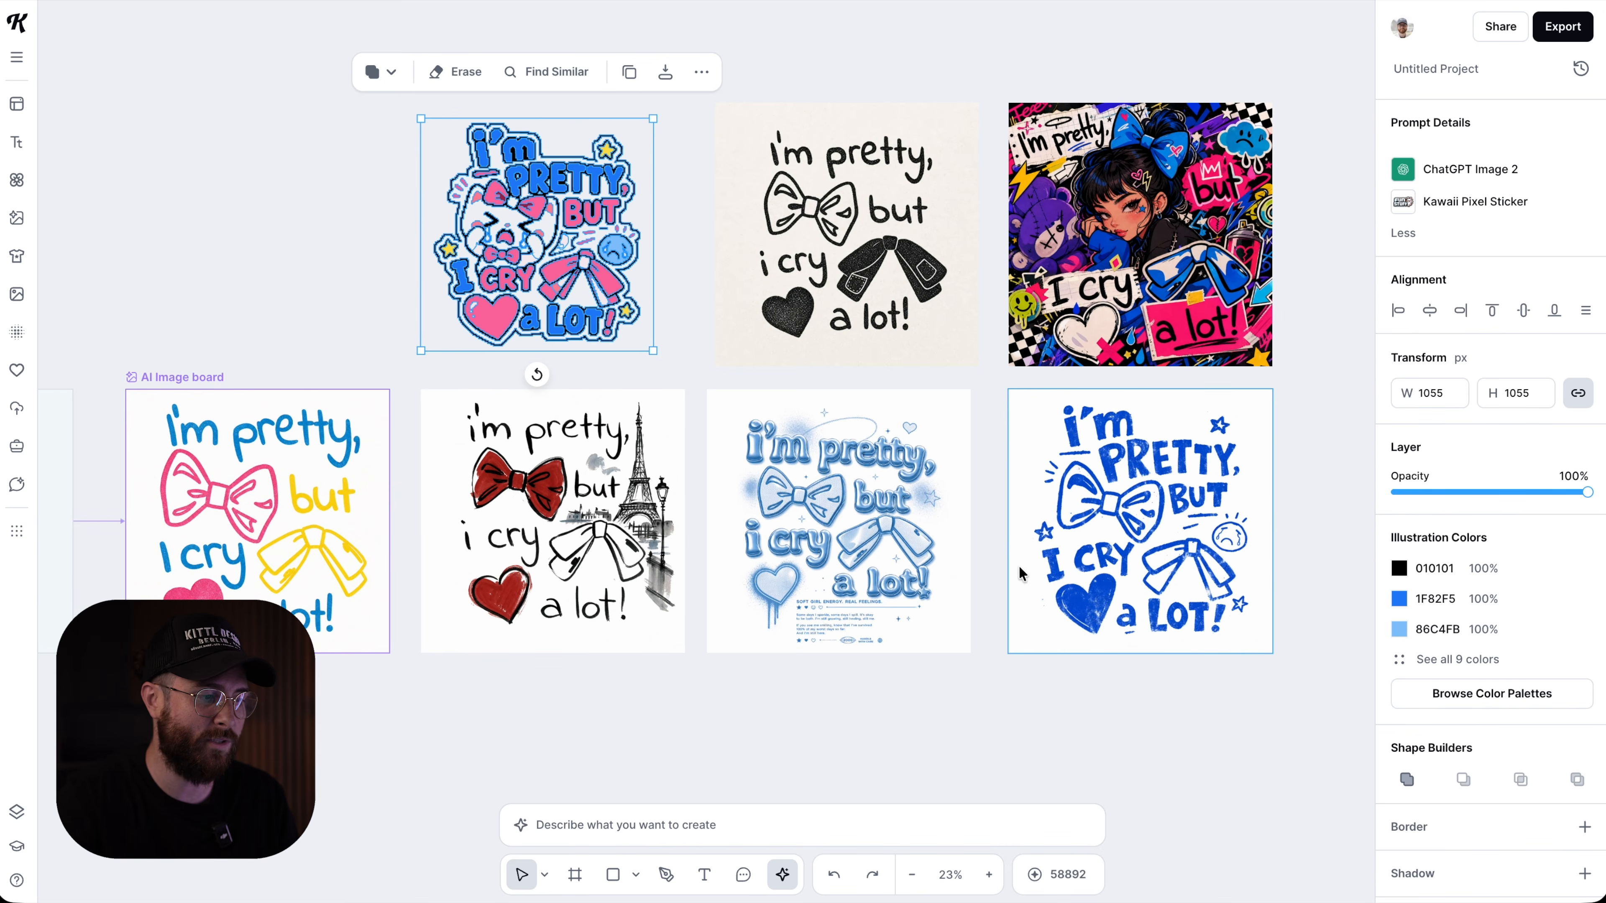
pyautogui.scroll(-1, 1075, 557)
pyautogui.hscroll(1, 1075, 557)
# Remove the backgrounds of the black-and-cream version and the three style versions in the lower row in one go
pyautogui.click(820, 292)
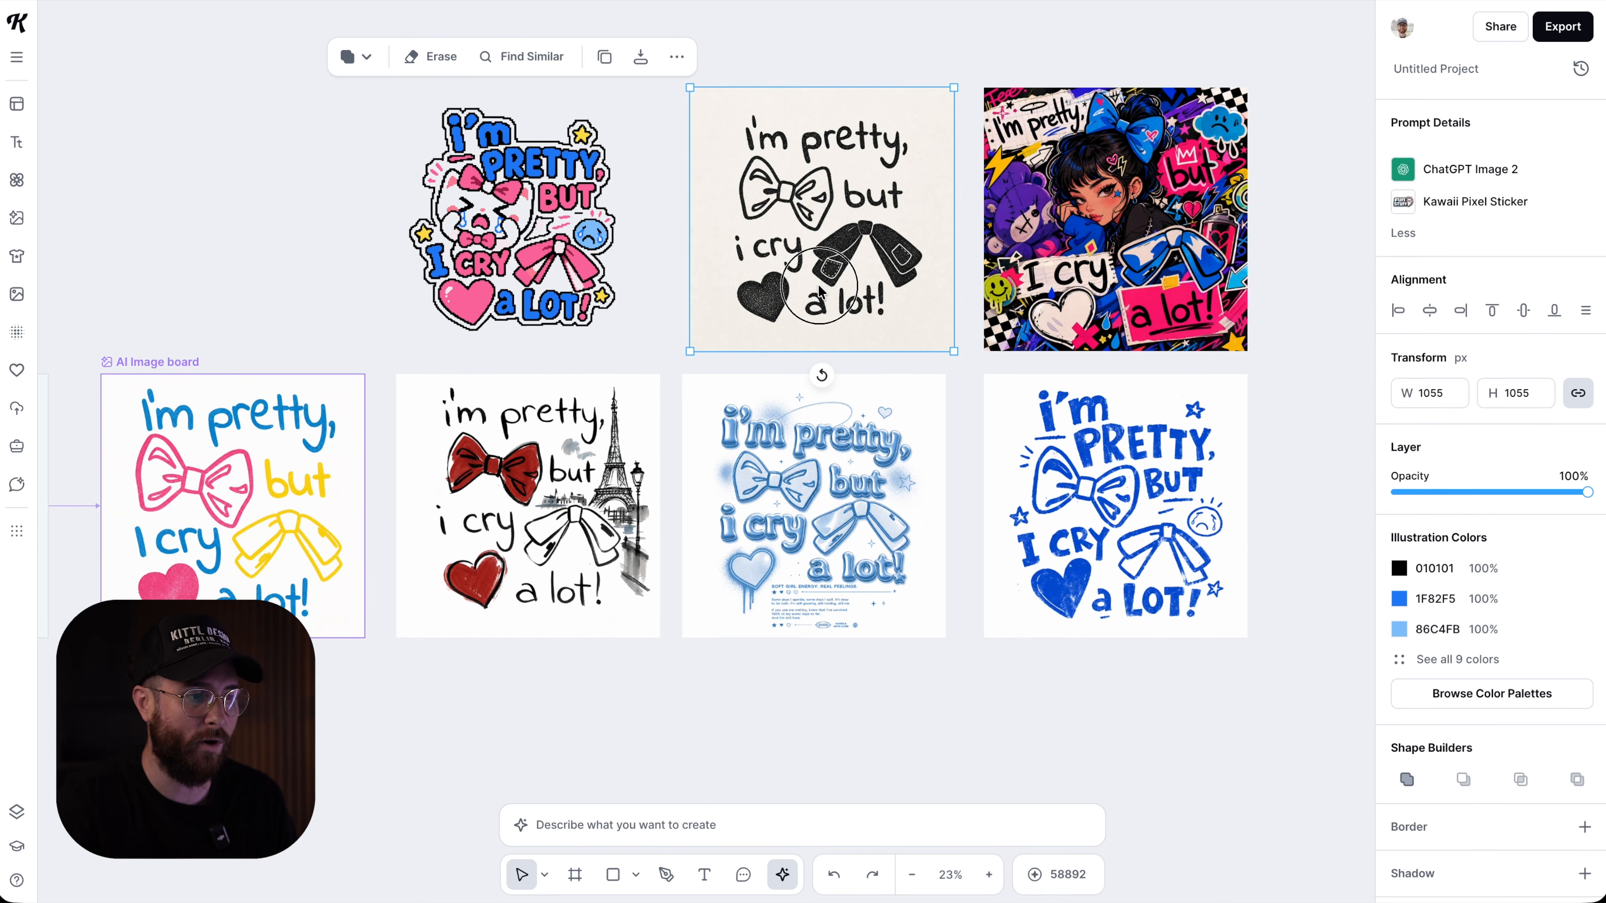
pyautogui.keyDown('shift'); pyautogui.click(1047, 530); pyautogui.keyUp('shift')
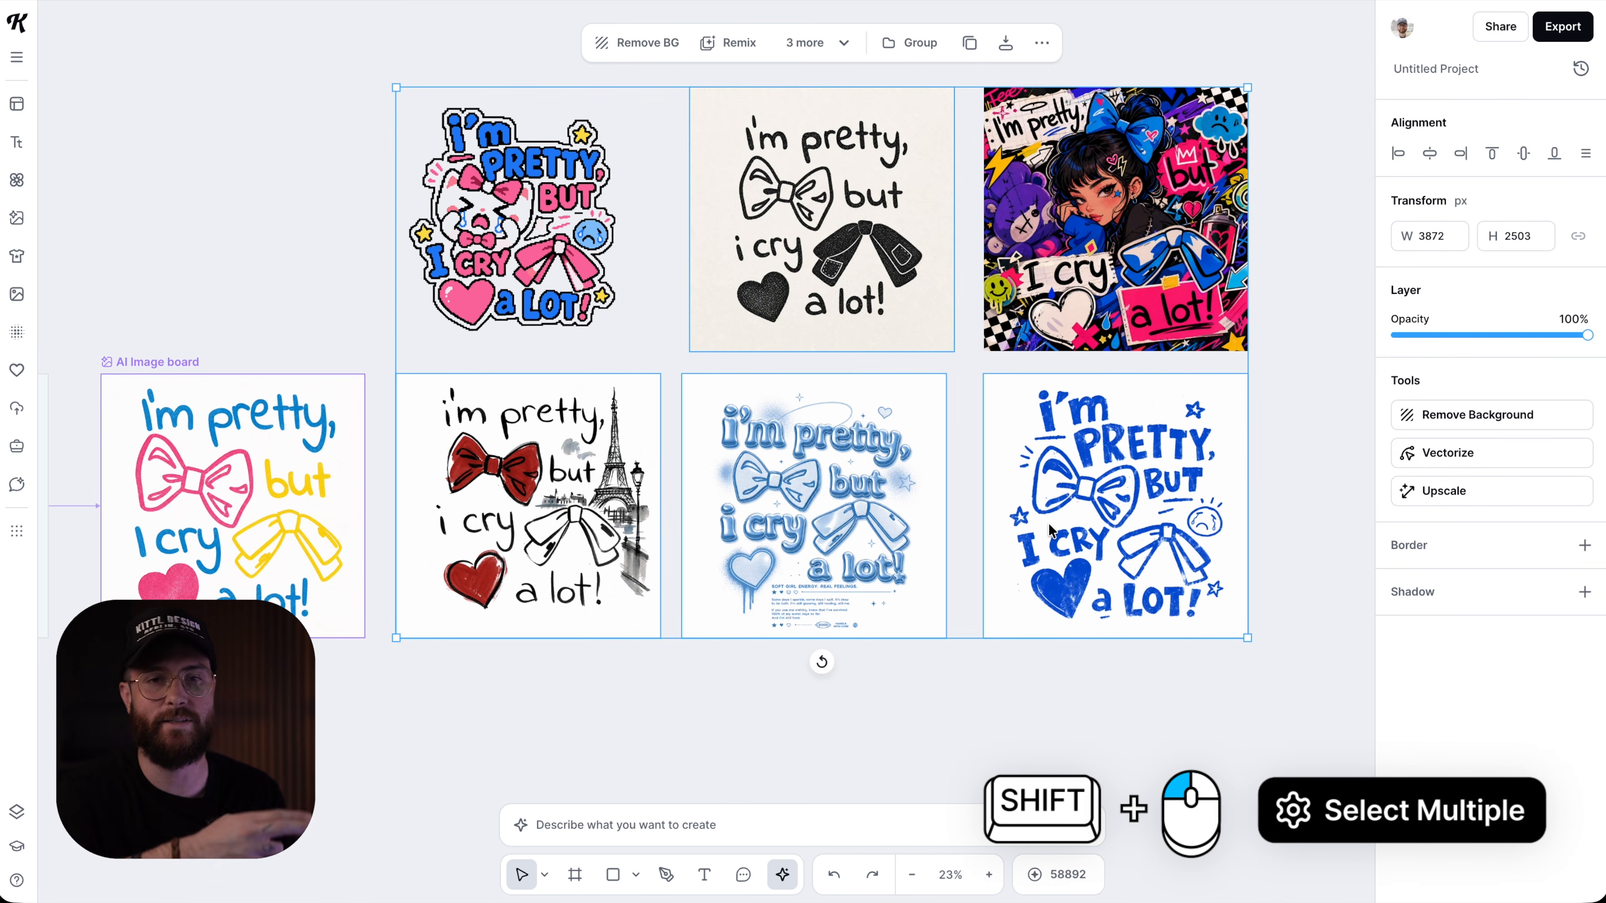
pyautogui.click(634, 44)
pyautogui.scroll(1, 949, 284)
pyautogui.hscroll(1, 949, 285)
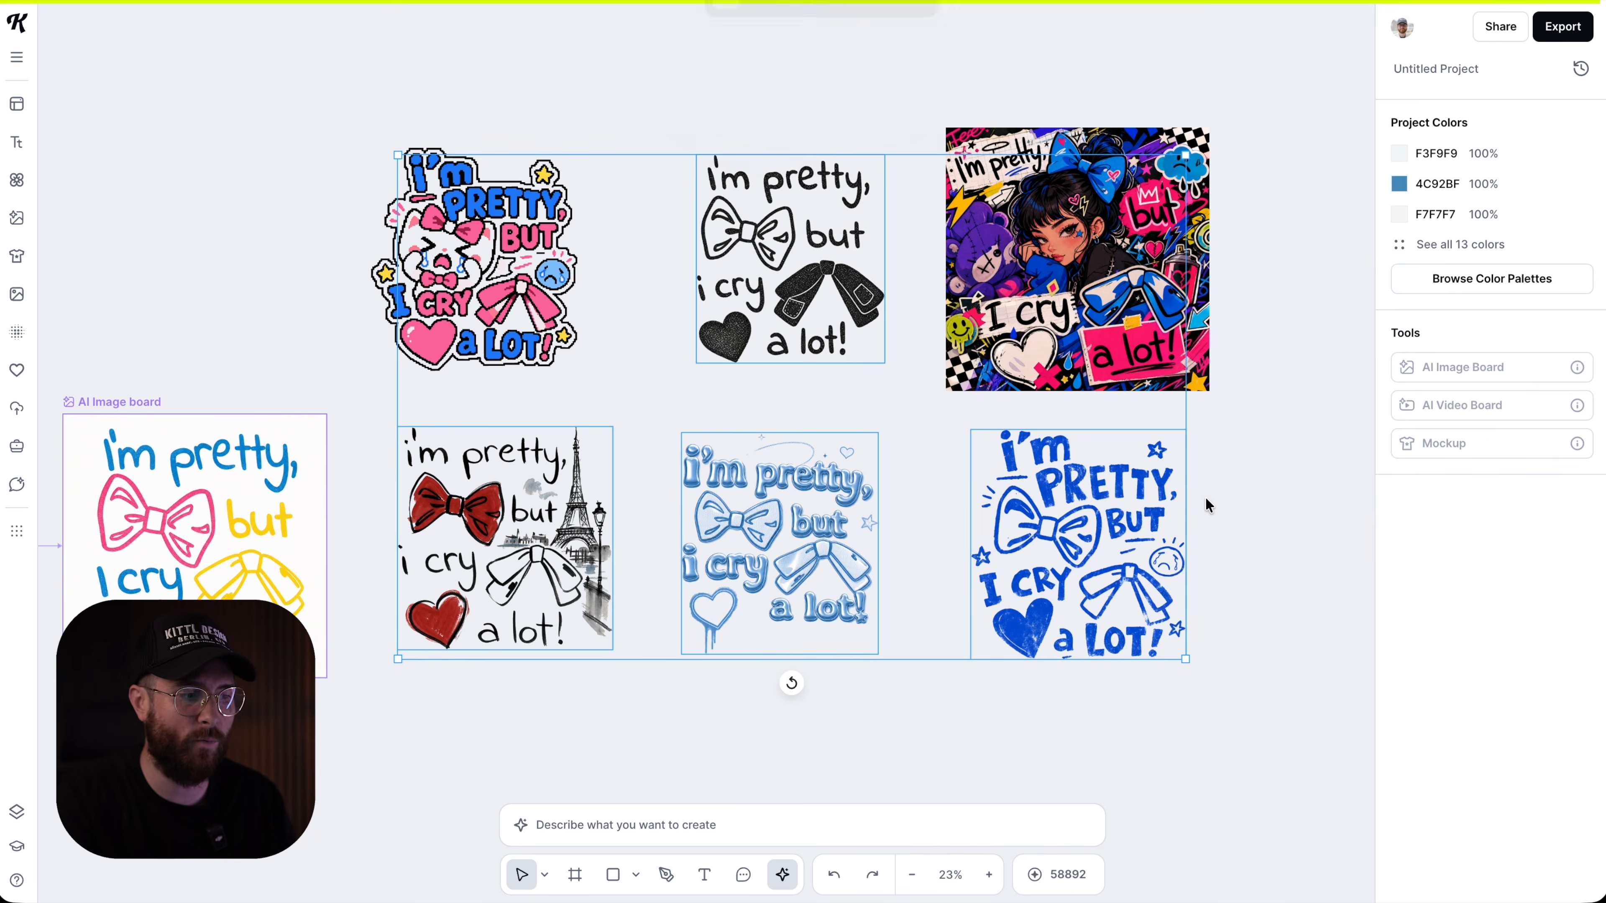
pyautogui.click(1155, 575)
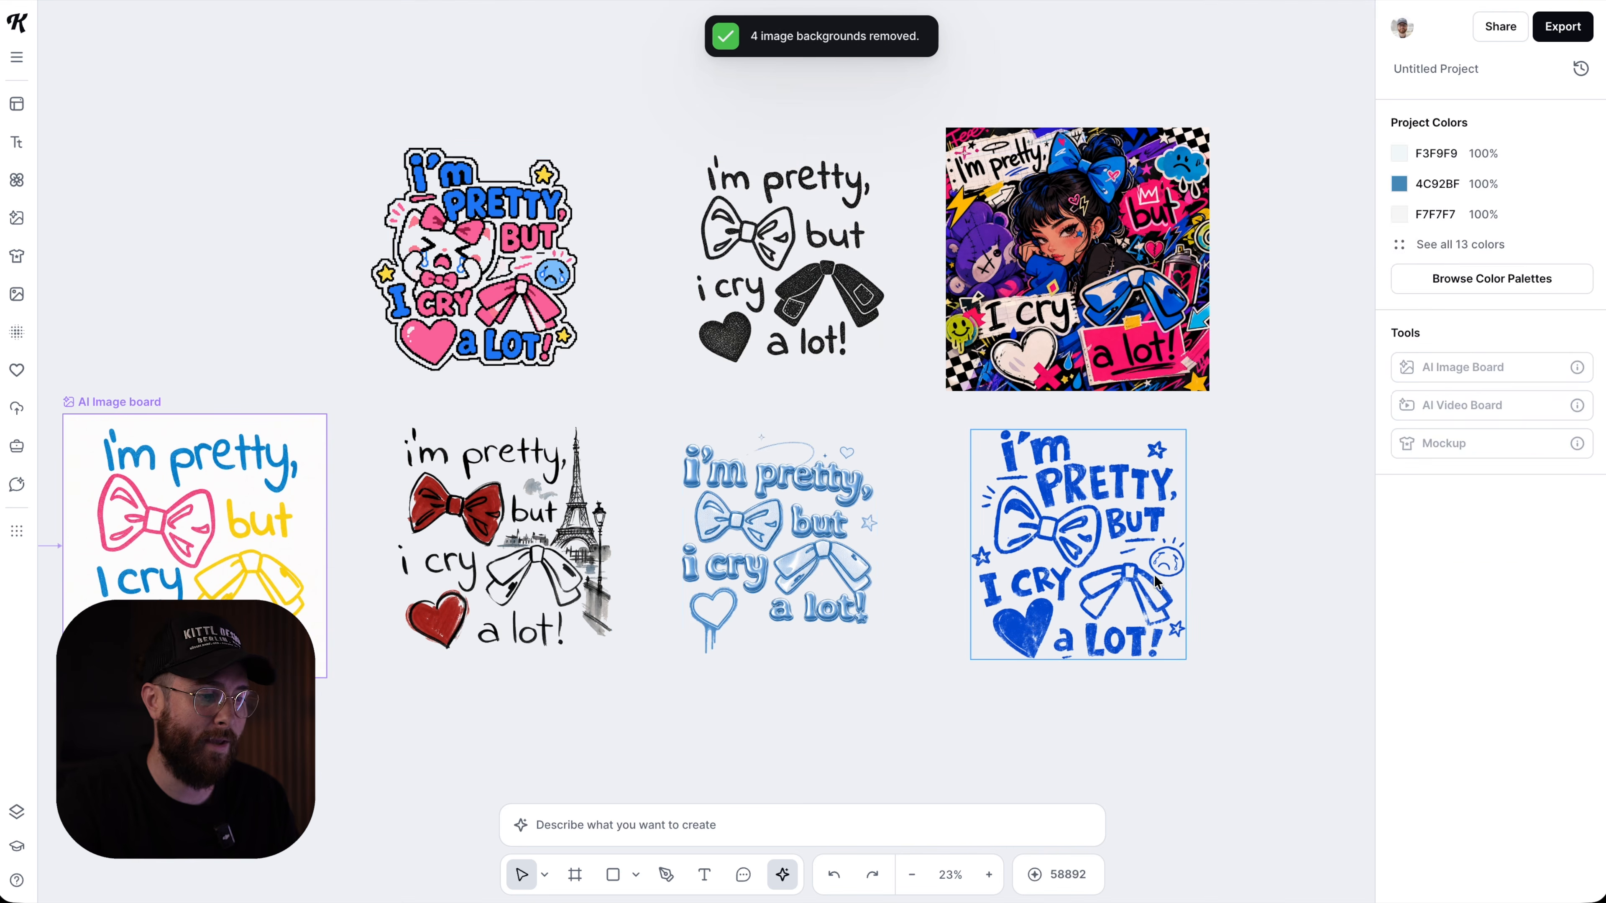
# Add a T-shirt mockup linked to the Funny Coquette T-Shirt artboard and place it above the AI Image board
pyautogui.scroll(-4, 1155, 575)
pyautogui.hscroll(-5, 1155, 575)
pyautogui.scroll(3, 1153, 574)
pyautogui.hscroll(-4, 1153, 574)
pyautogui.click(183, 350)
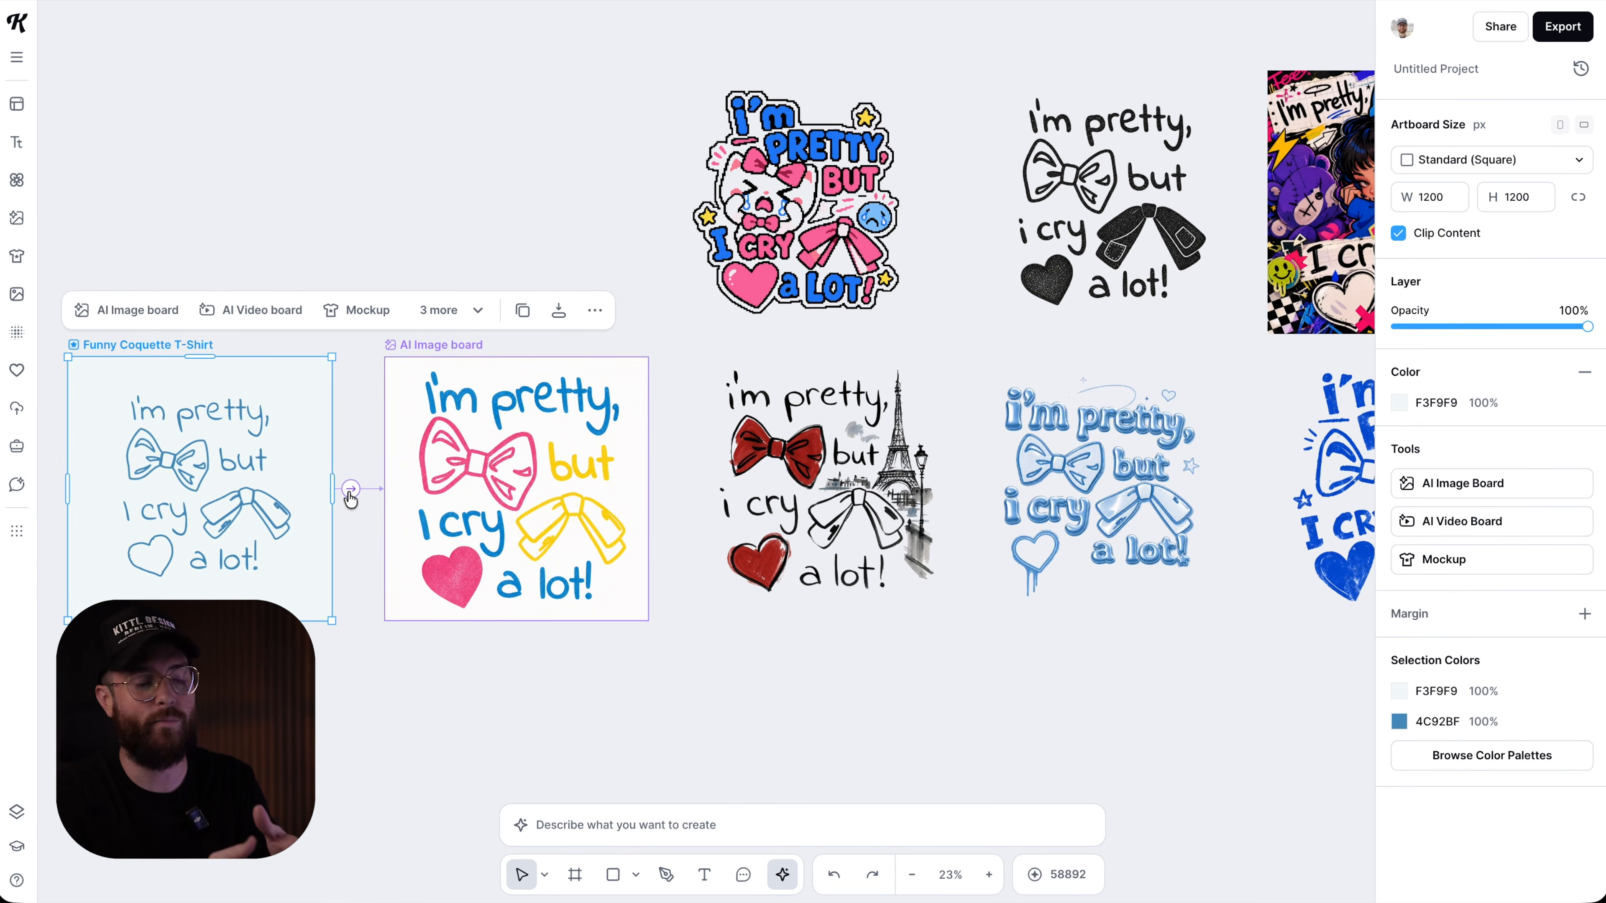
pyautogui.moveTo(351, 489); pyautogui.dragTo(403, 136)
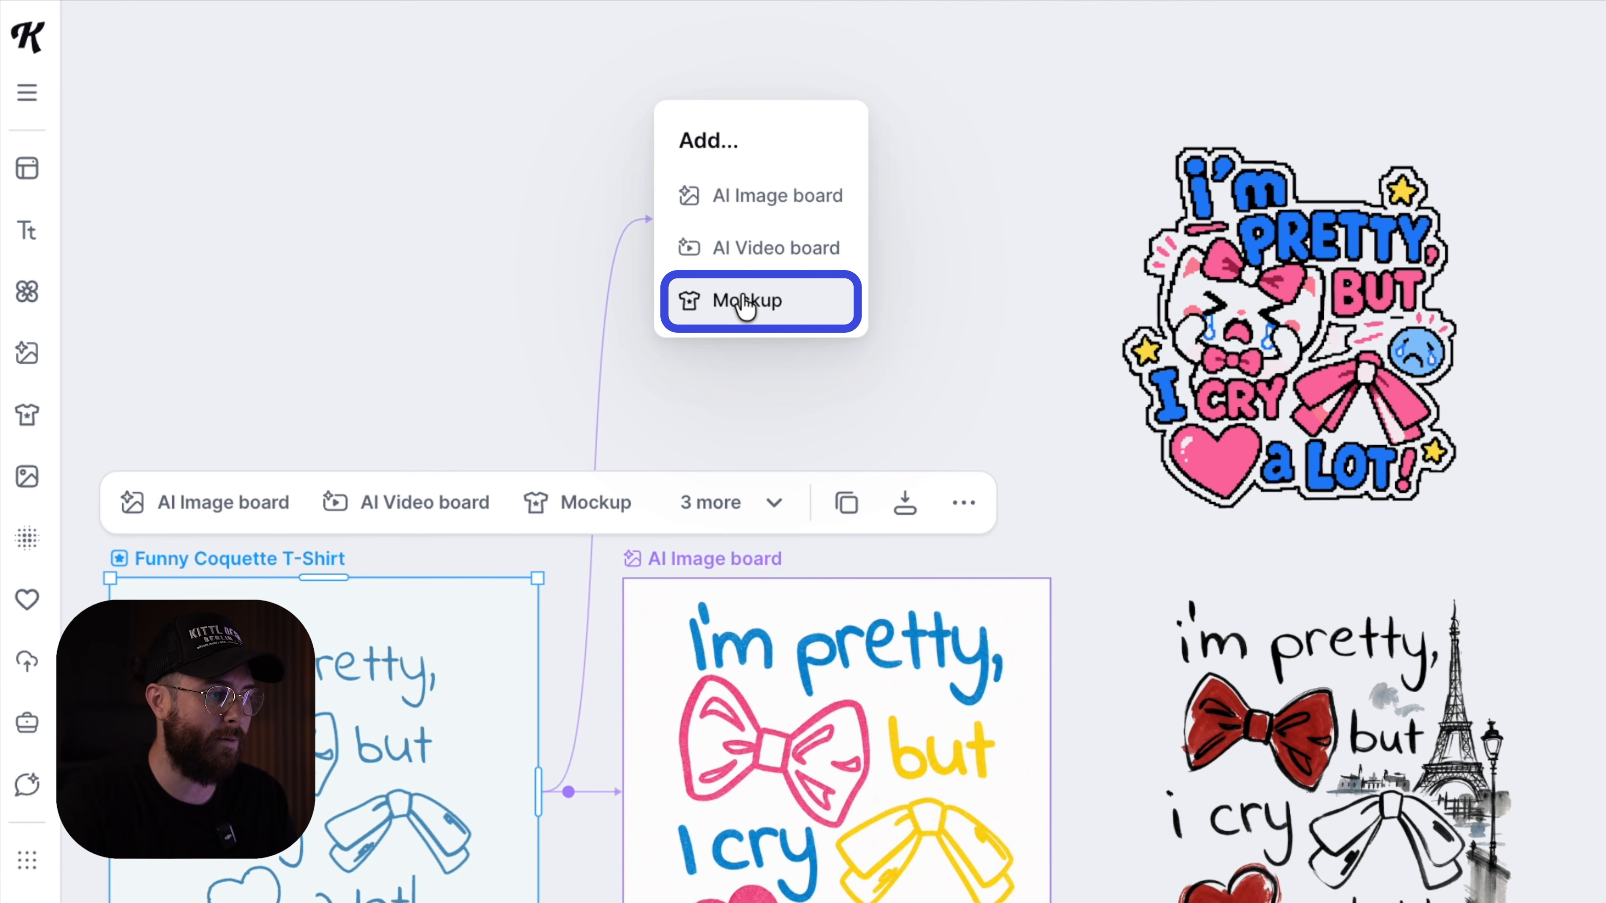
pyautogui.click(747, 302)
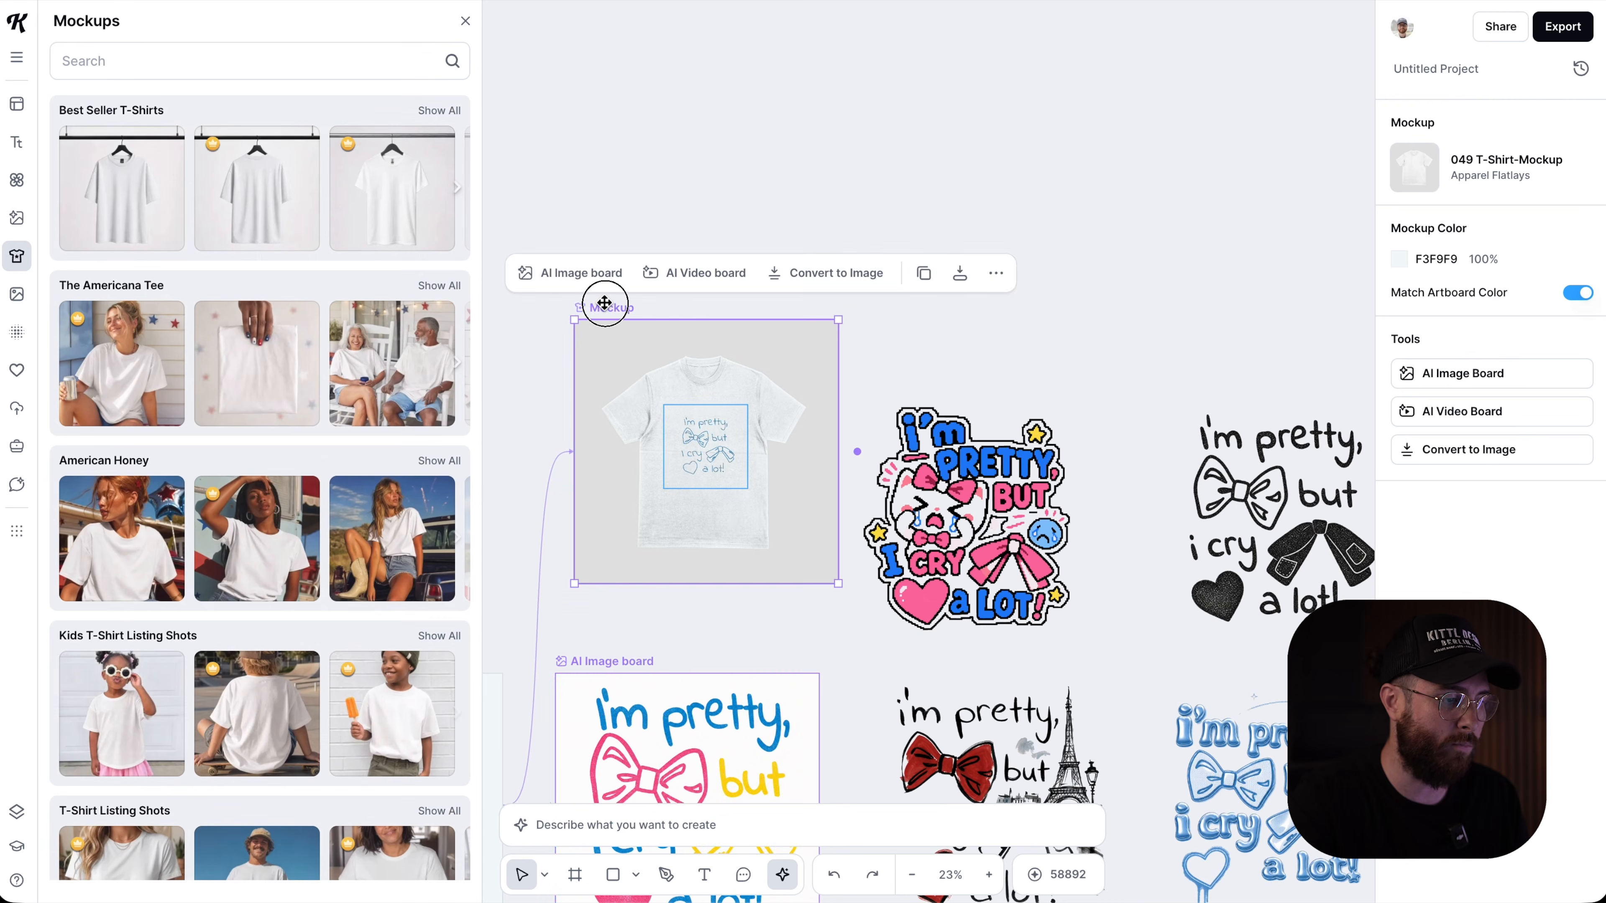
pyautogui.moveTo(604, 304); pyautogui.dragTo(586, 314)
pyautogui.hscroll(-4, 588, 394)
pyautogui.scroll(-4, 588, 394)
pyautogui.hscroll(2, 635, 568)
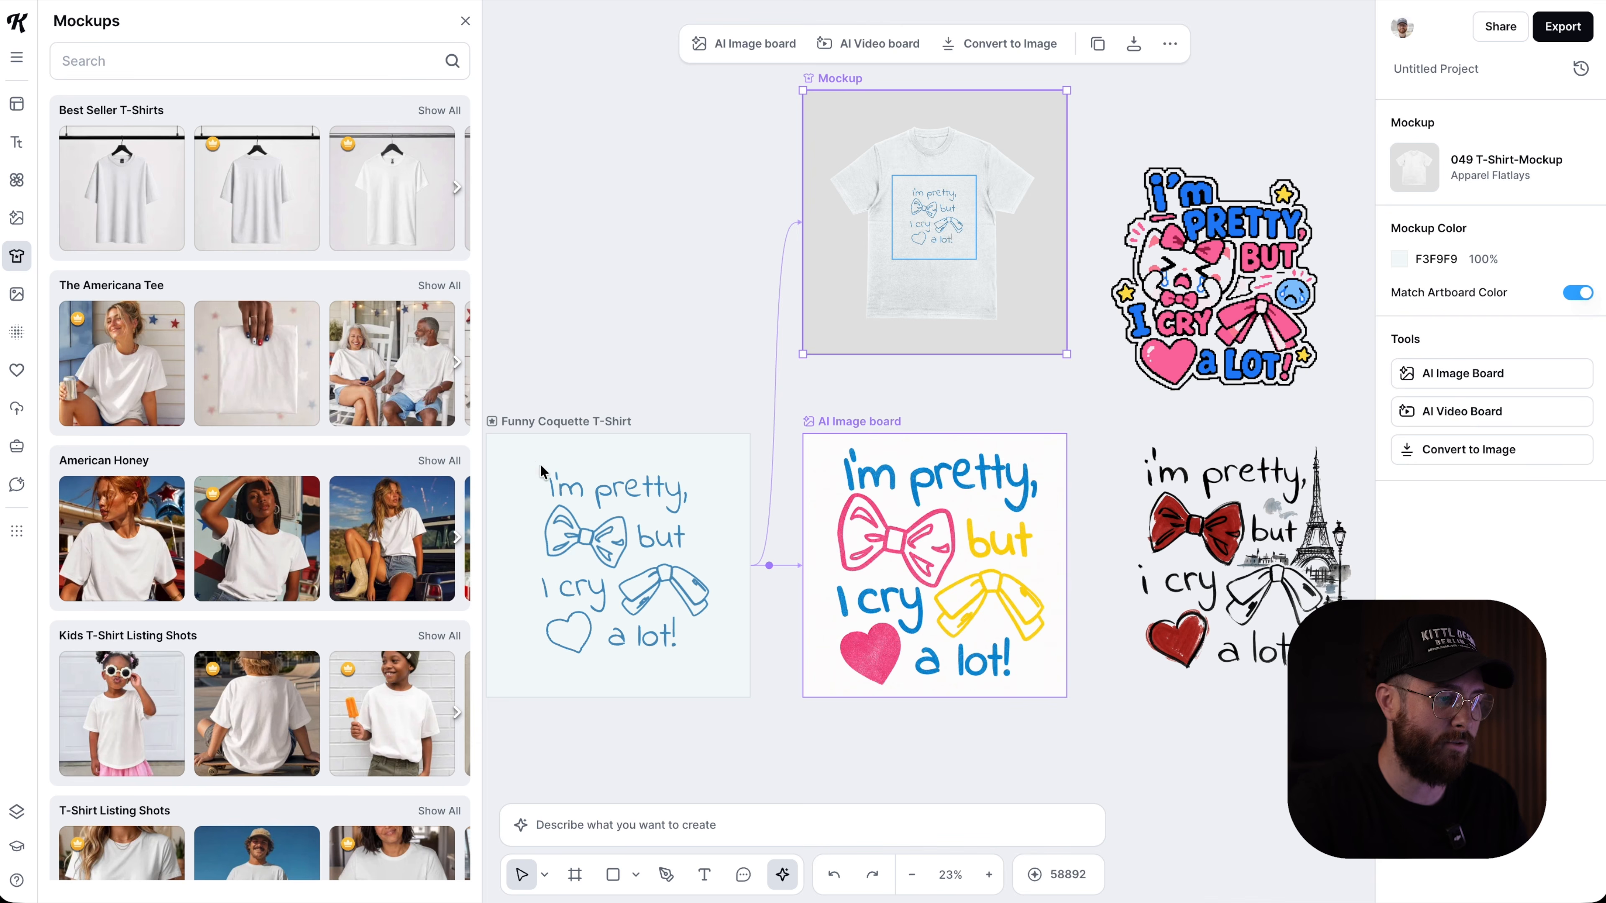
# Move the original lettering out of the Funny Coquette T-Shirt artboard and put the Kawaii Pixel Sticker design in its place
pyautogui.press('Escape')
pyautogui.moveTo(675, 578); pyautogui.dragTo(676, 224)
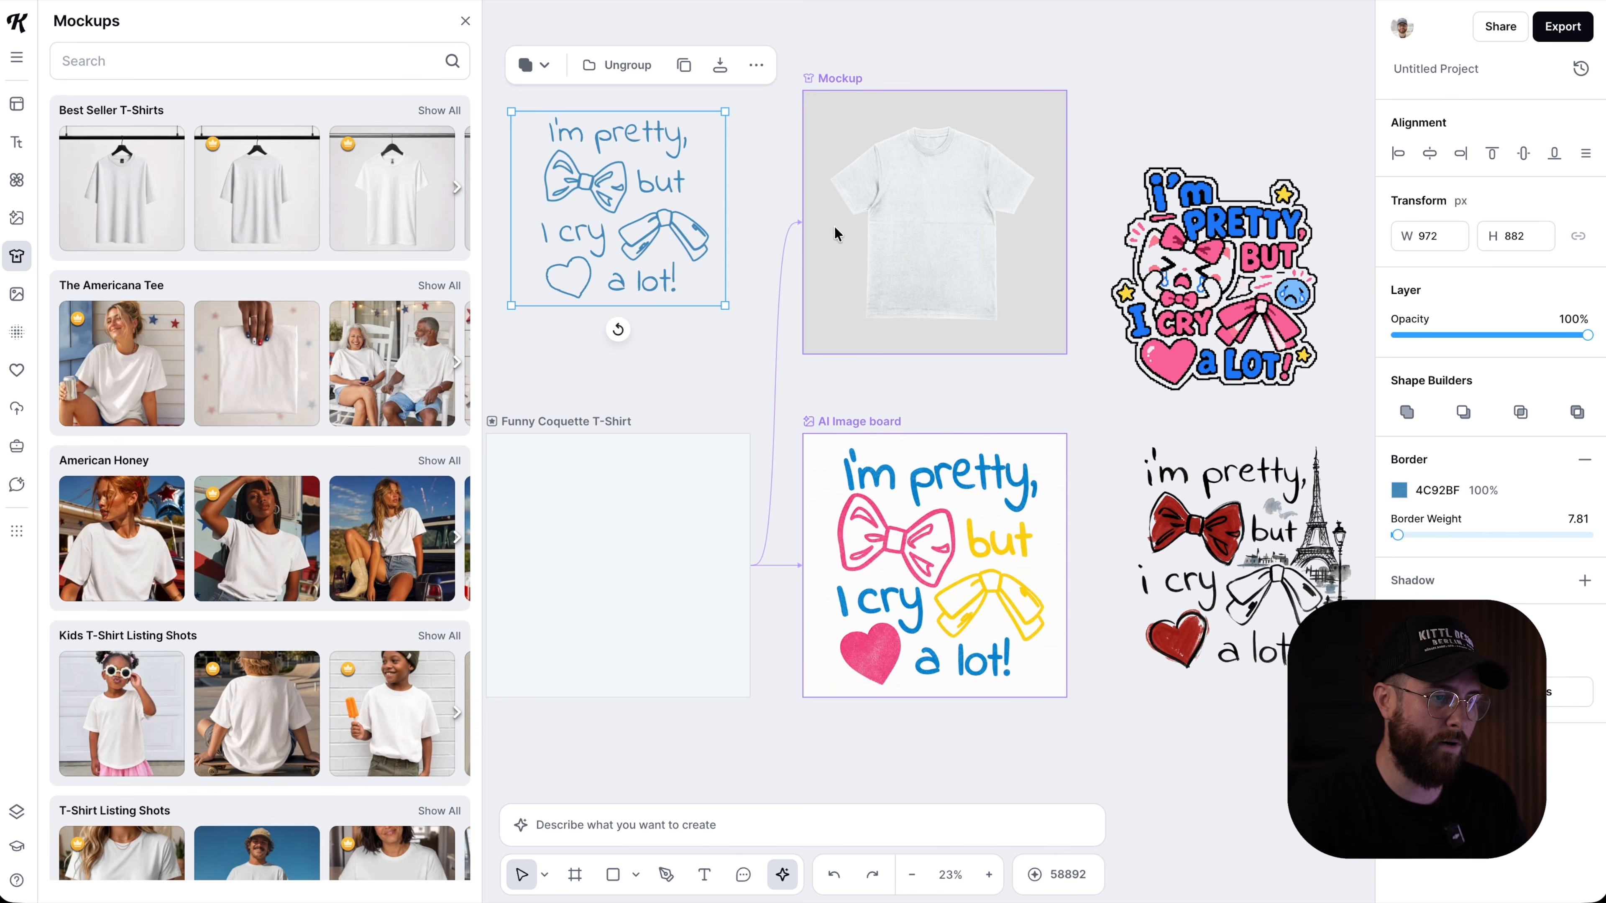
pyautogui.moveTo(1237, 310); pyautogui.dragTo(648, 595)
pyautogui.scroll(3, 964, 262)
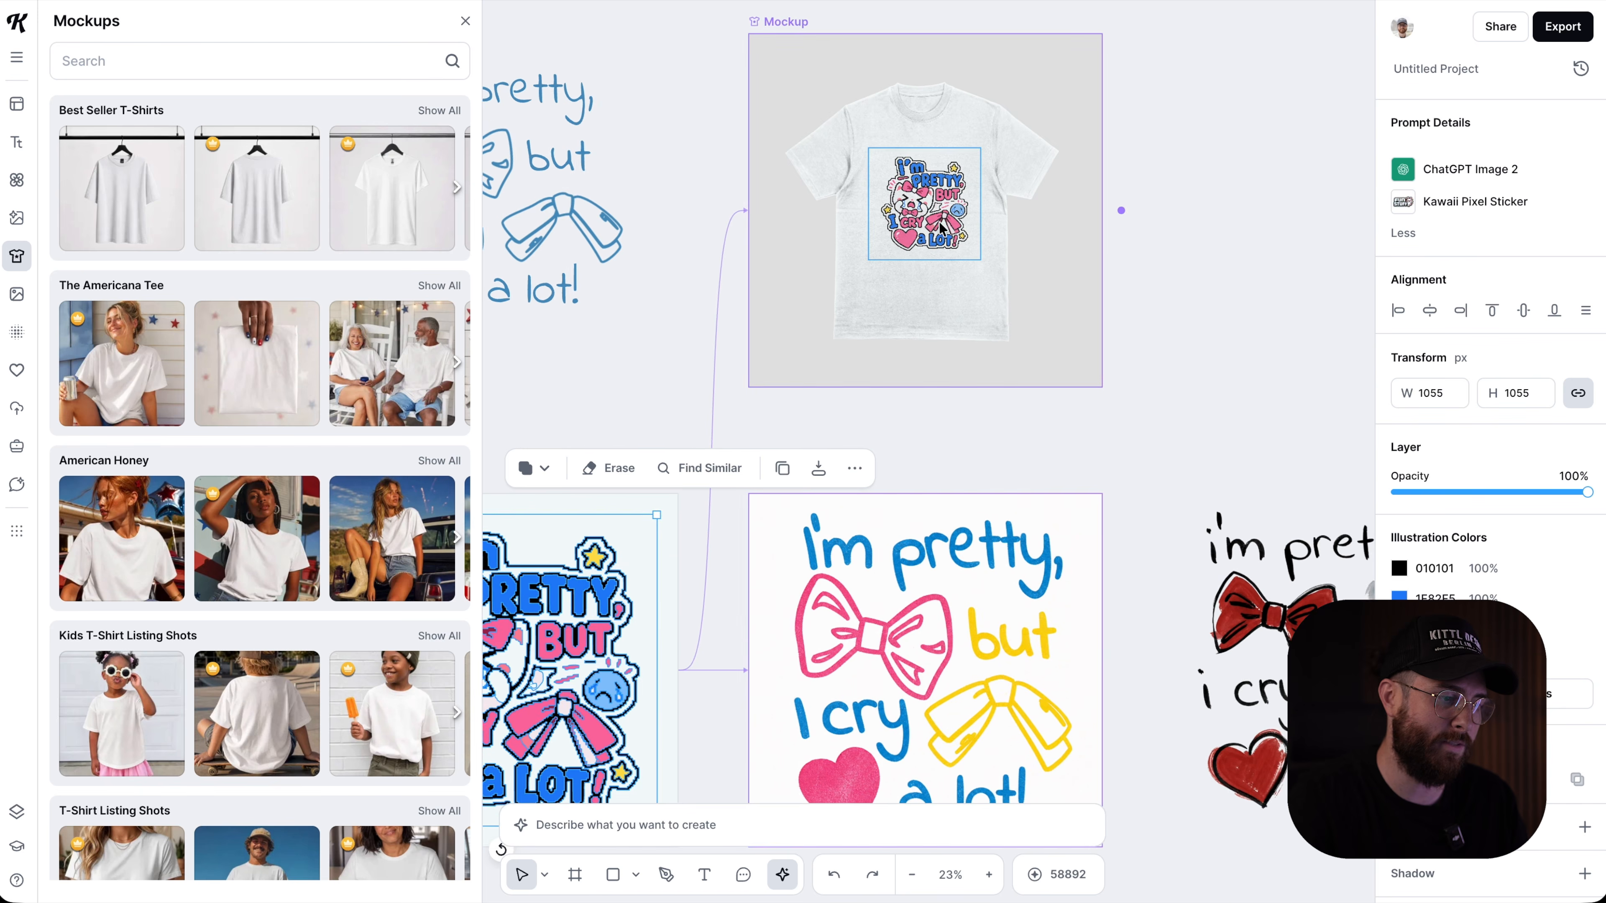
# Fine-tune the sticker's position in the artboard and move its print slightly higher on the mockup shirt
pyautogui.scroll(-1, 729, 619)
pyautogui.moveTo(714, 782); pyautogui.dragTo(710, 780)
pyautogui.scroll(1, 930, 493)
pyautogui.click(976, 242)
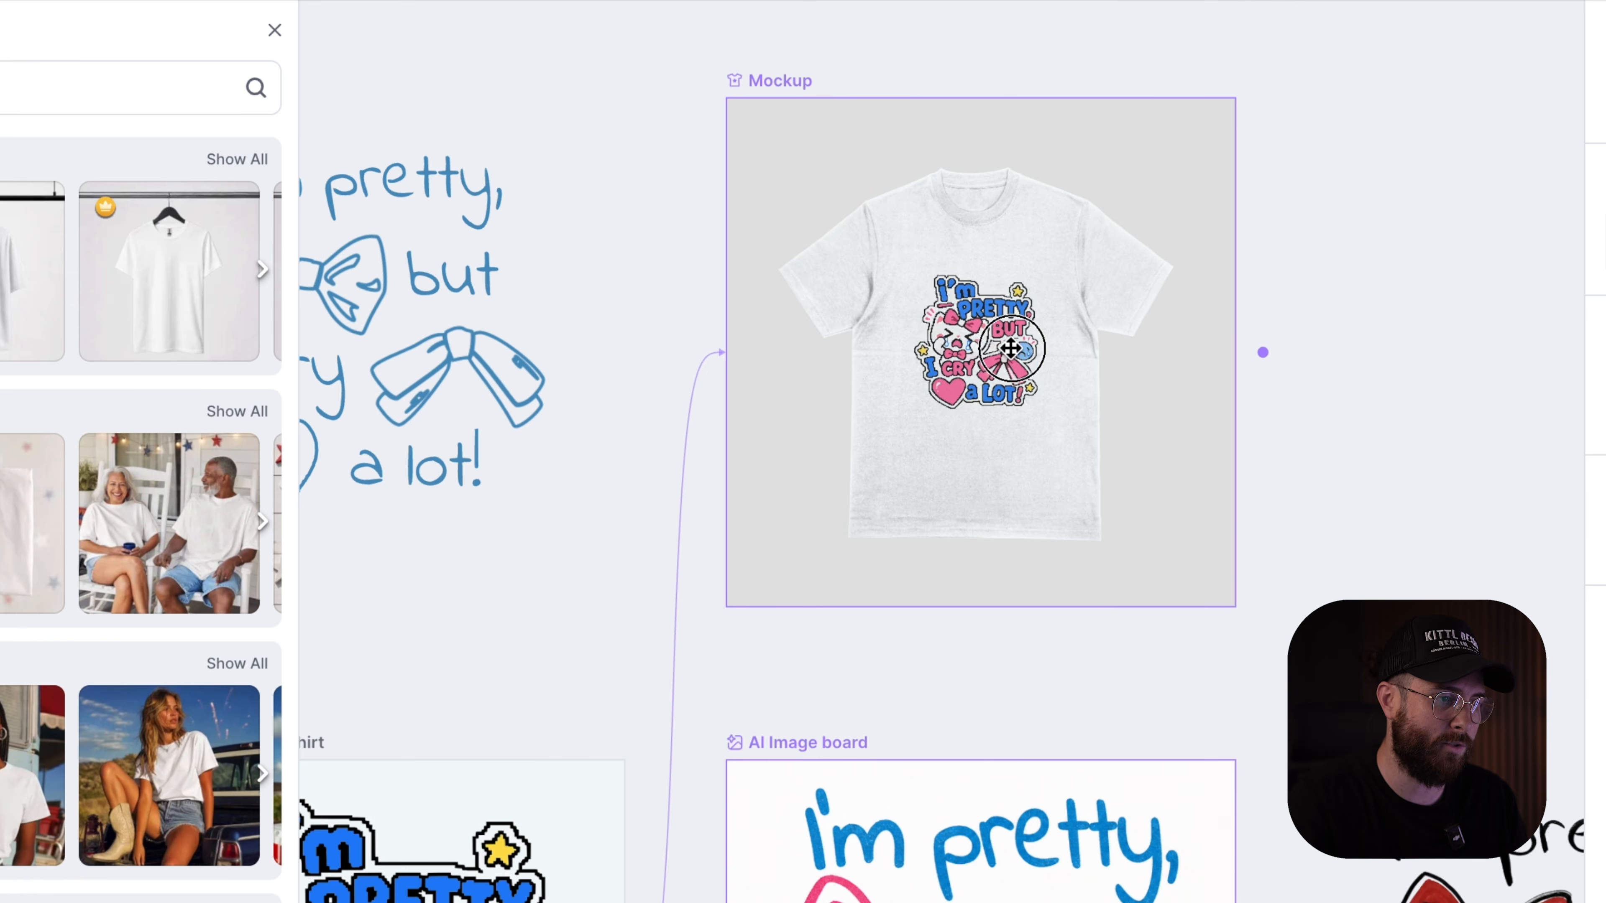
pyautogui.moveTo(1010, 348)
pyautogui.mouseDown()
pyautogui.moveTo(1037, 347)
pyautogui.moveTo(1005, 336)
pyautogui.mouseUp()
# Switch the mockup to the smiling woman photo from The Americana Tee collection and adjust the design's placement on her shirt
pyautogui.click(798, 81)
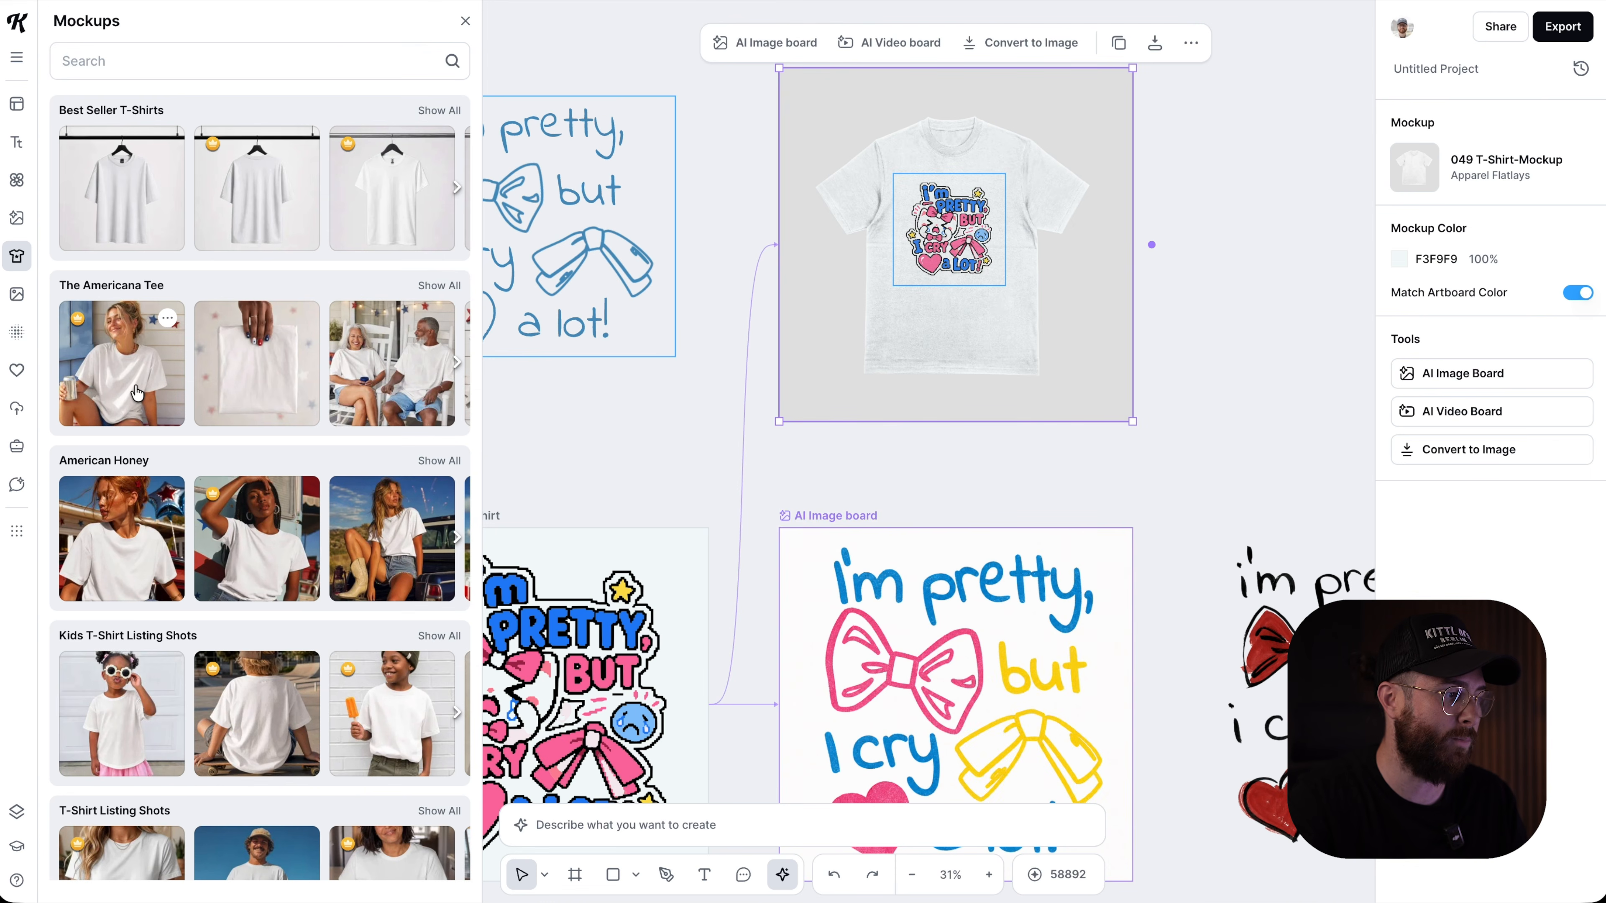
pyautogui.click(137, 394)
pyautogui.moveTo(969, 283); pyautogui.dragTo(965, 277)
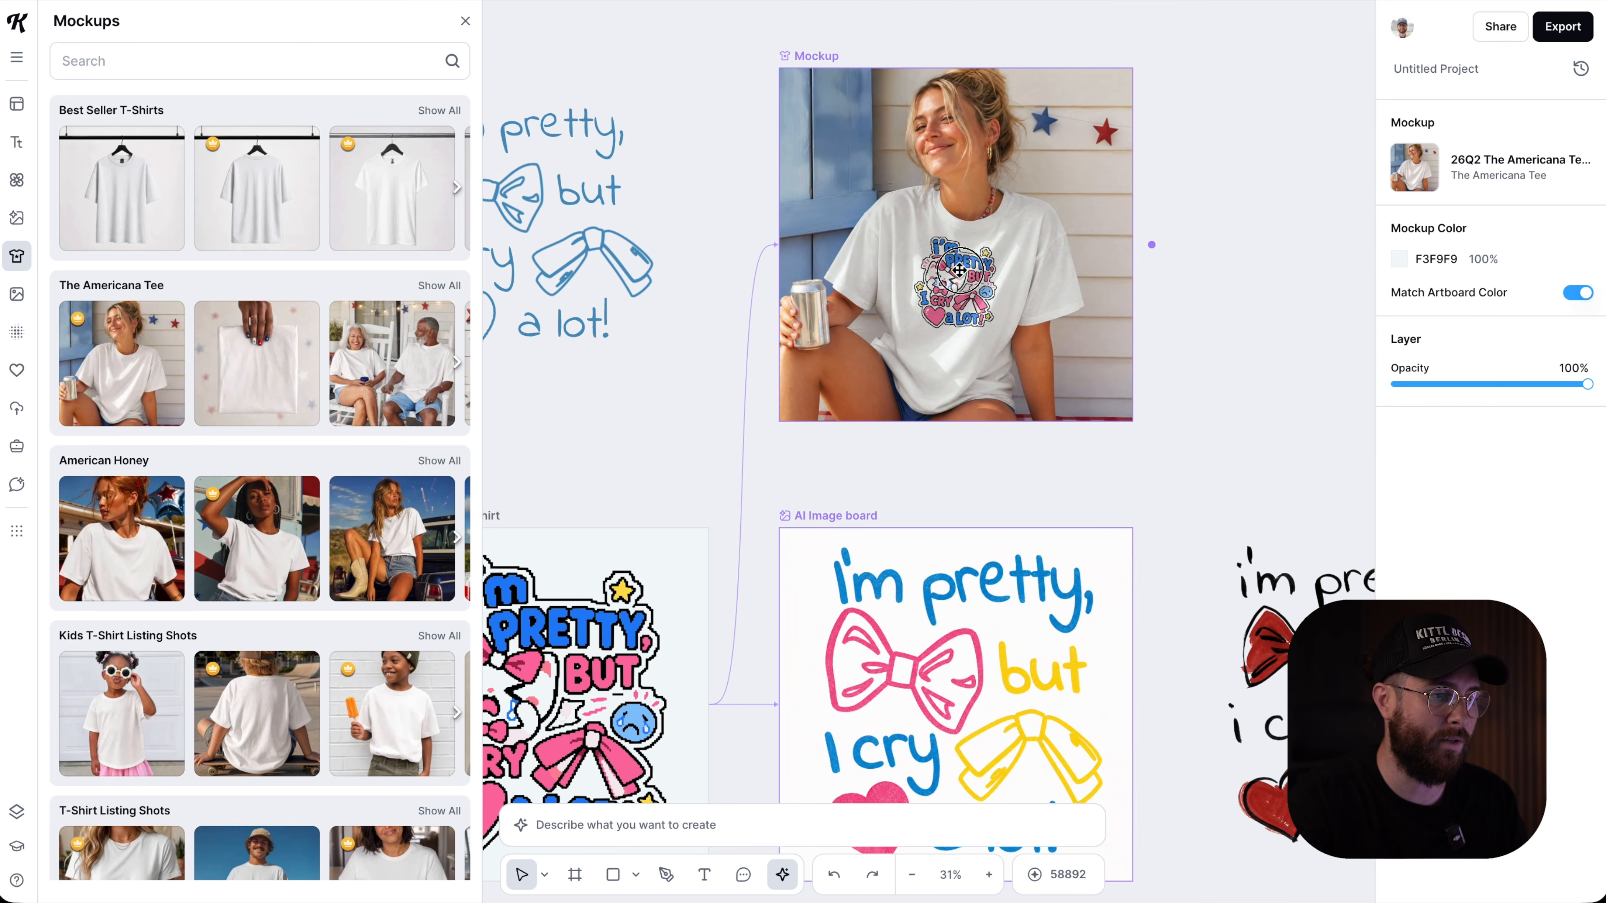
# Browse further mockup collections and look over the remaining style variations on the canvas
pyautogui.scroll(-15, 283, 557)
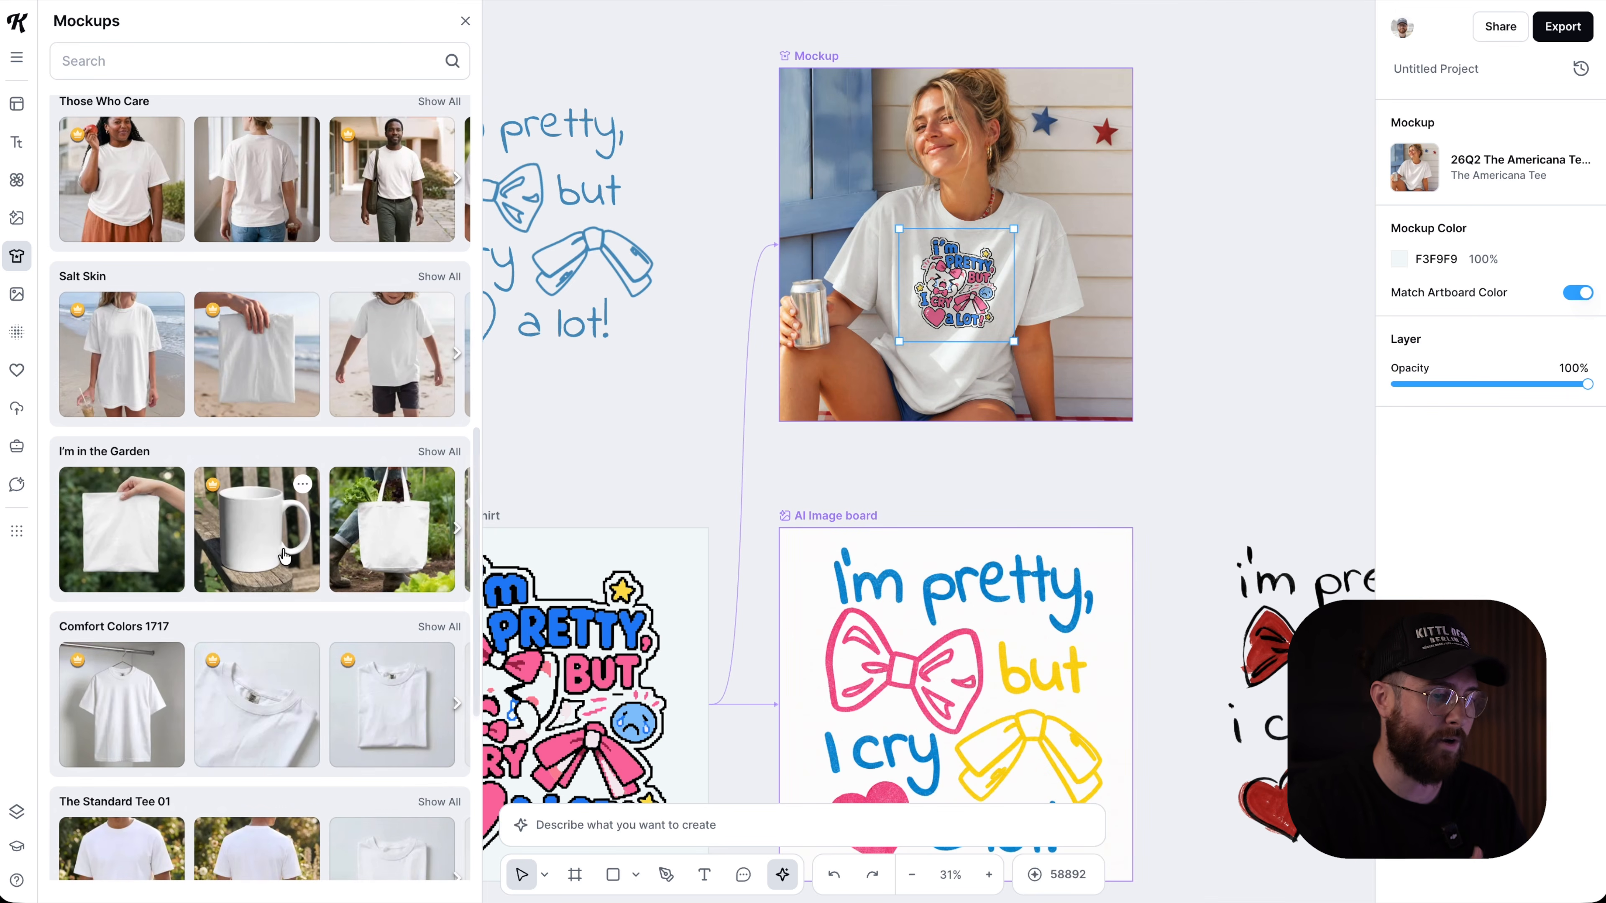
pyautogui.scroll(-4, 916, 675)
pyautogui.hscroll(6, 916, 675)
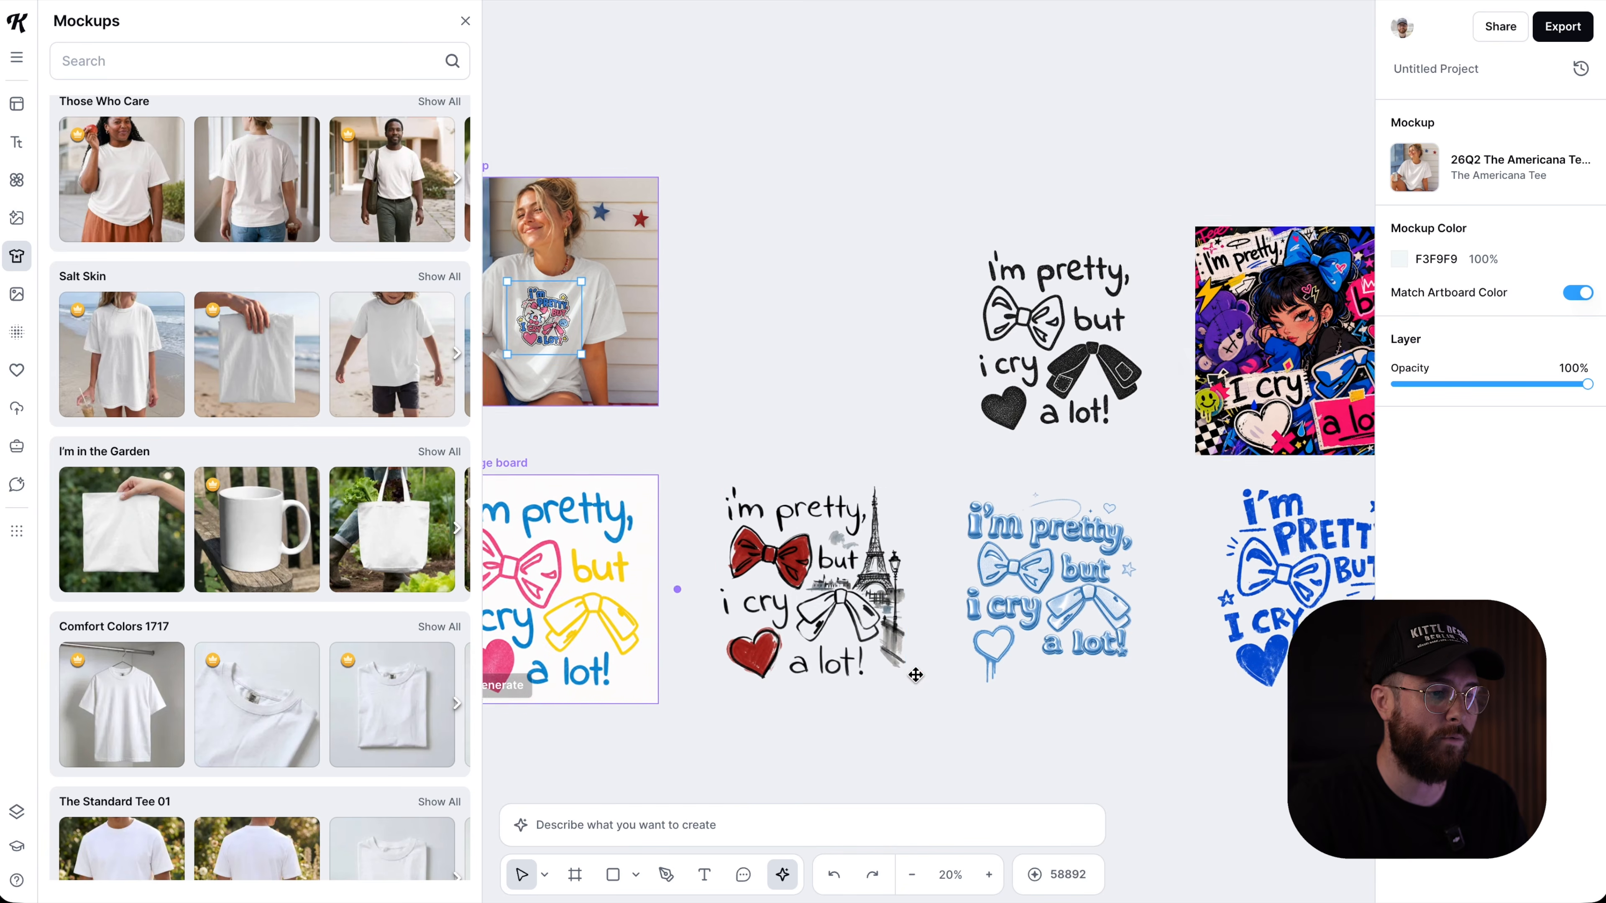
pyautogui.click(850, 459)
pyautogui.scroll(-1, 851, 459)
pyautogui.hscroll(2, 850, 459)
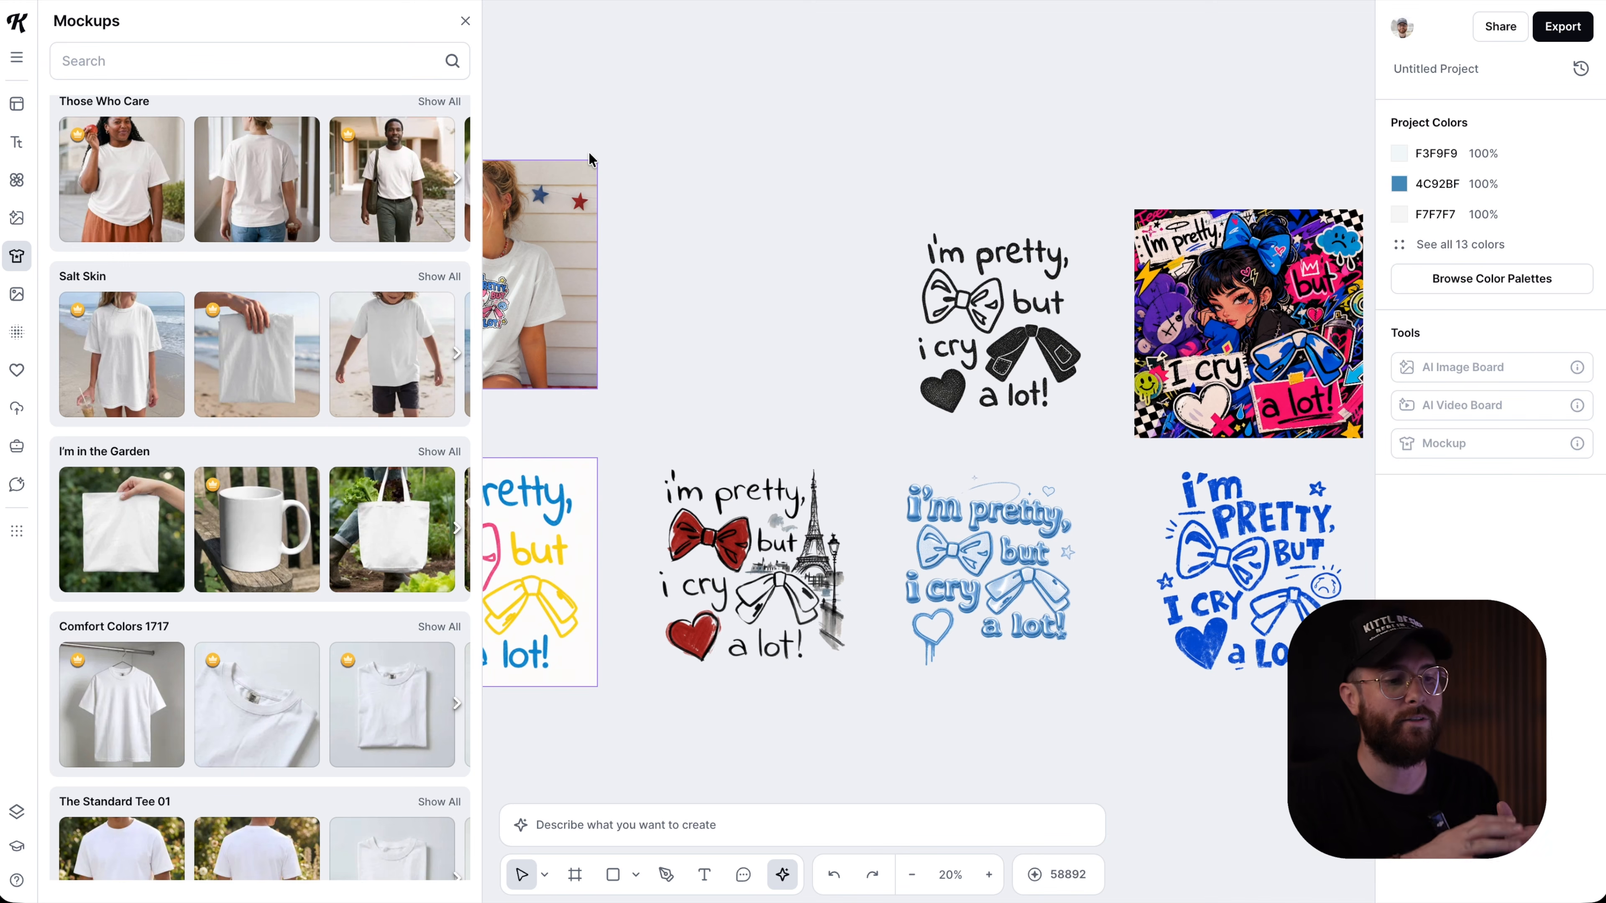